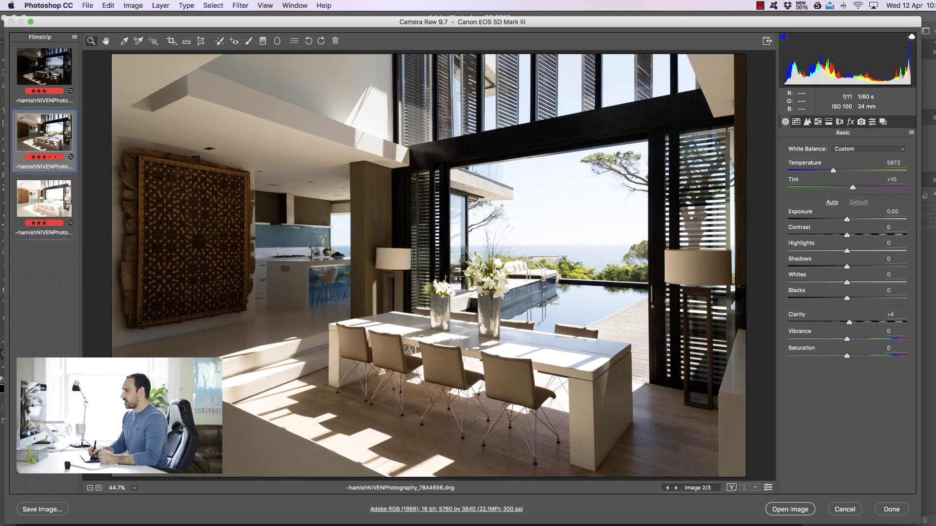
# Compare the dark, middle and bright exposures in the Filmstrip, ending on 78A4657 (3/3).
pyautogui.click(52, 72)
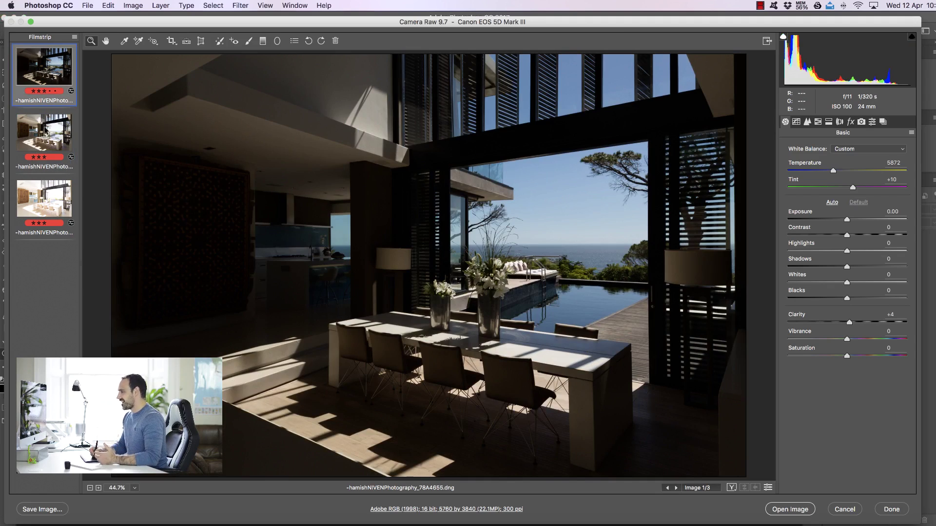
pyautogui.click(47, 146)
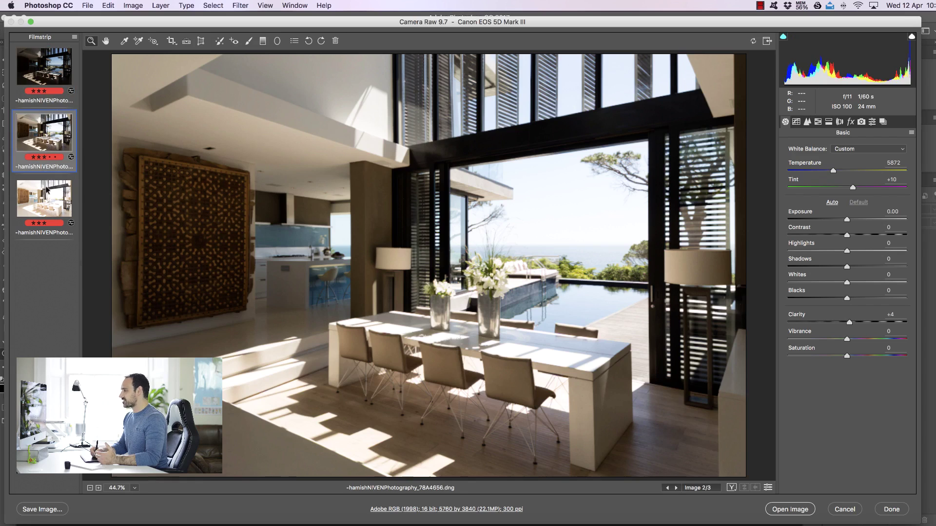
pyautogui.click(49, 74)
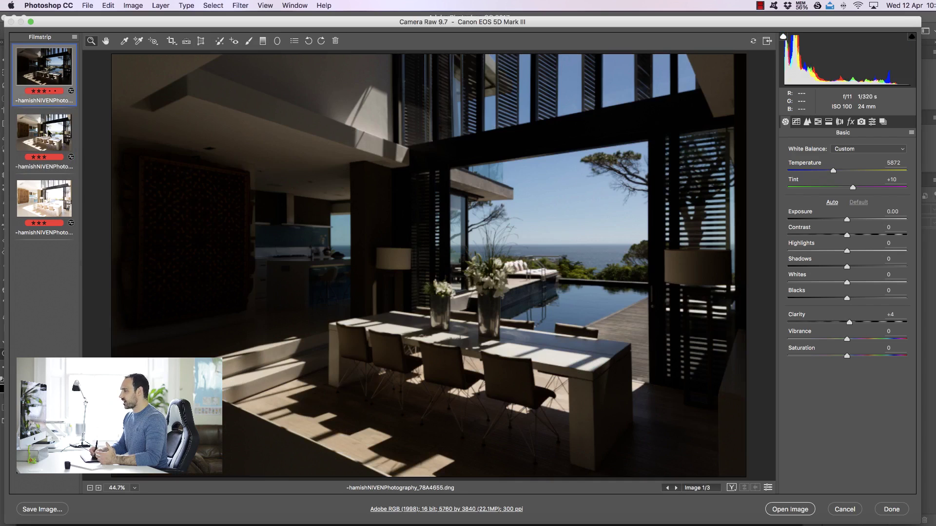
pyautogui.click(39, 184)
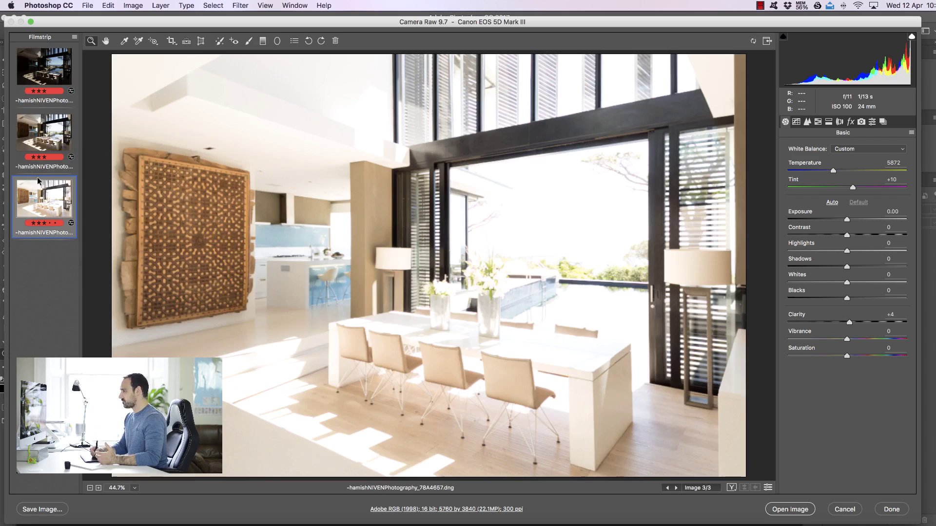
pyautogui.click(45, 71)
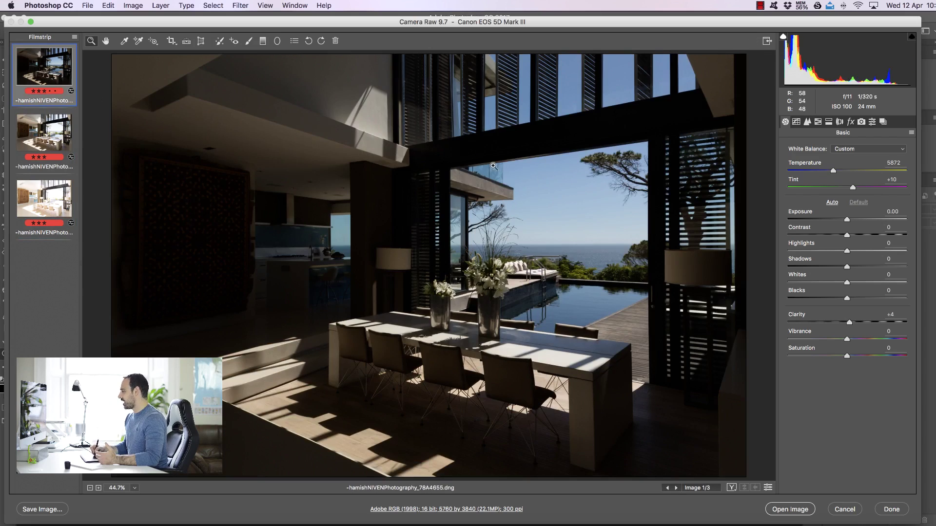
pyautogui.click(42, 136)
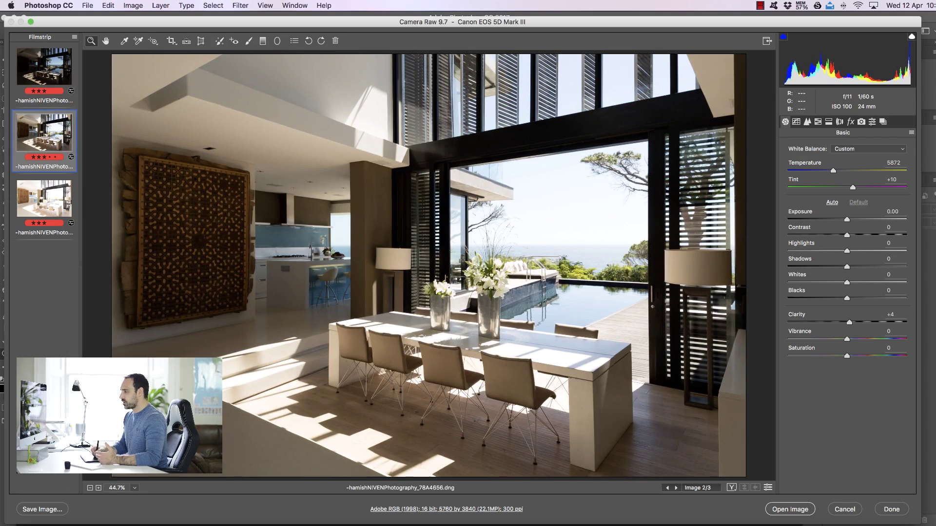
pyautogui.click(56, 213)
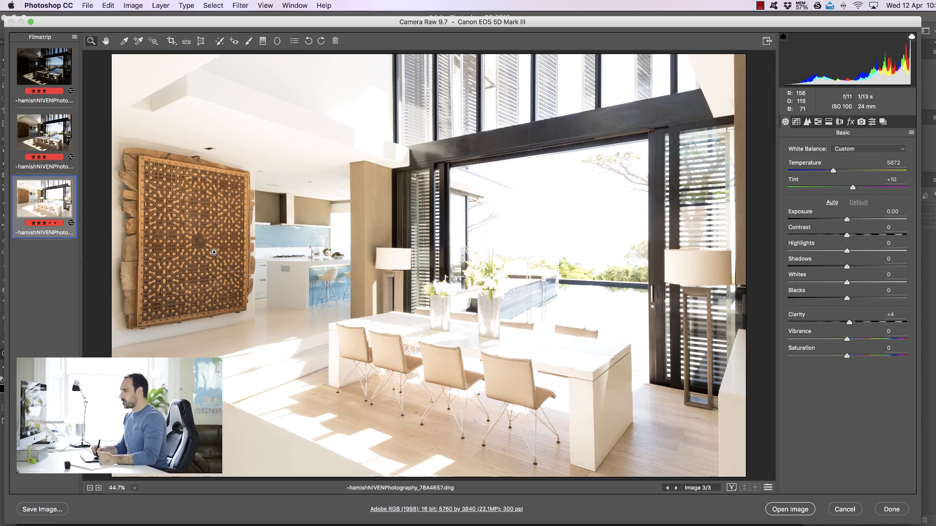
# Select all three exposures and open them in Photoshop as smart objects.
pyautogui.keyDown('shift'); pyautogui.click(43, 63); pyautogui.keyUp('shift')
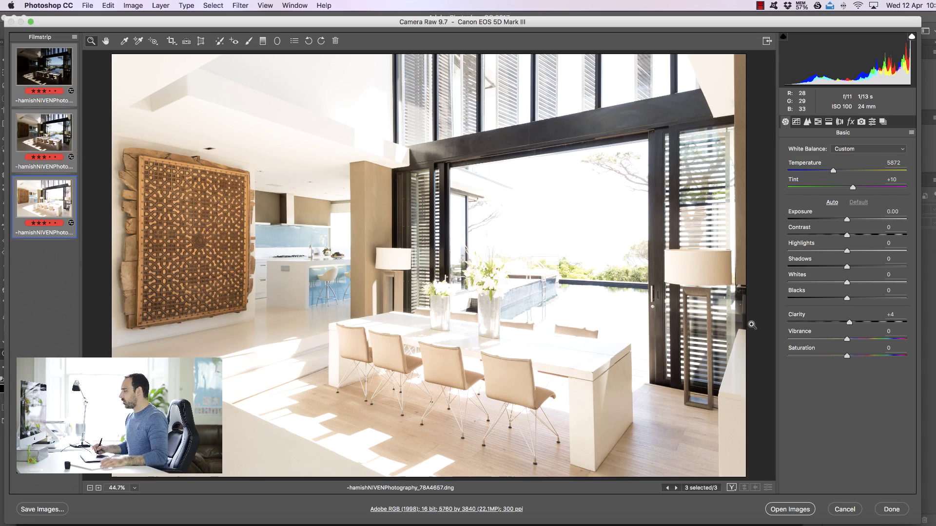
pyautogui.press('shift')
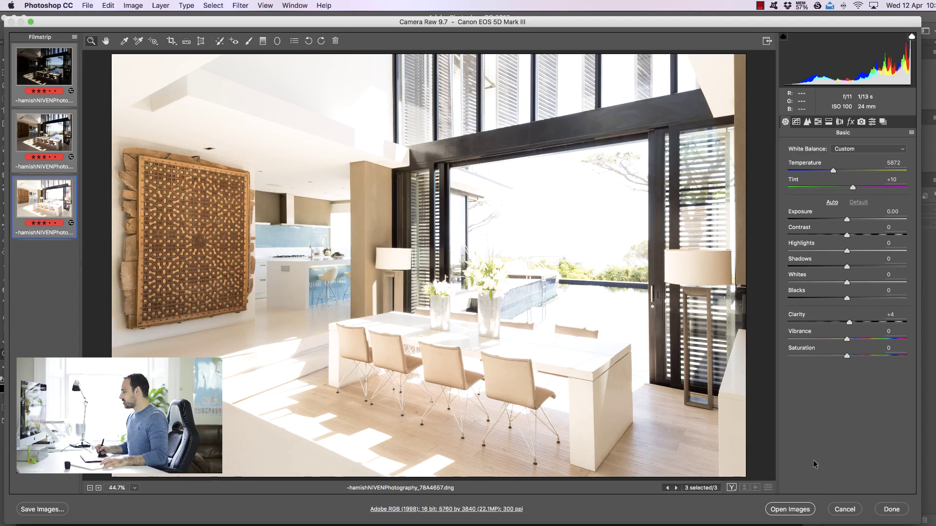
pyautogui.press('shift')
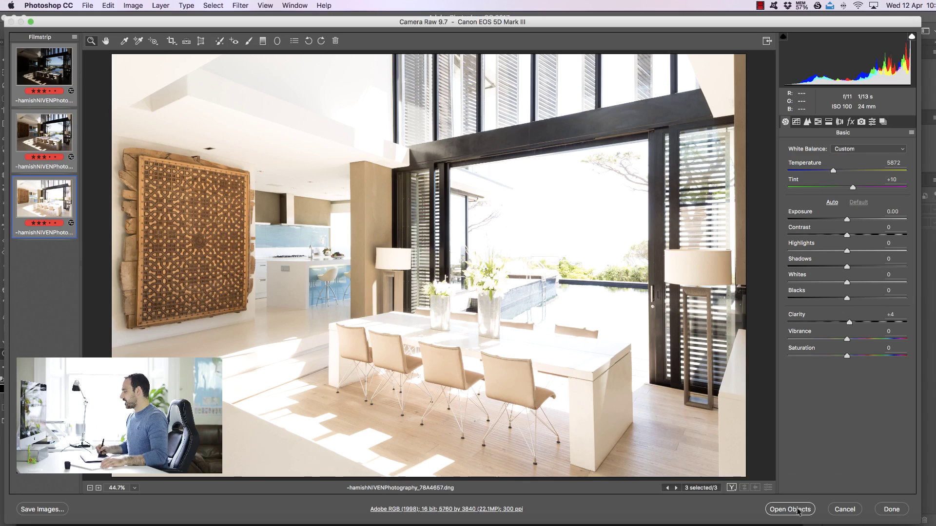
pyautogui.keyDown('shift'); pyautogui.click(797, 510); pyautogui.keyUp('shift')
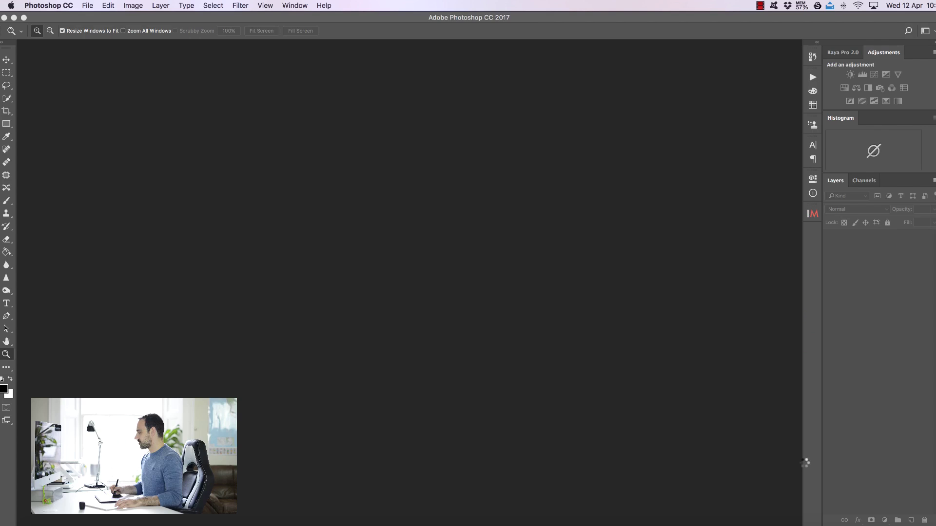
# Review the three exposure documents and stack them into one document with Raya Pro.
pyautogui.click(189, 46)
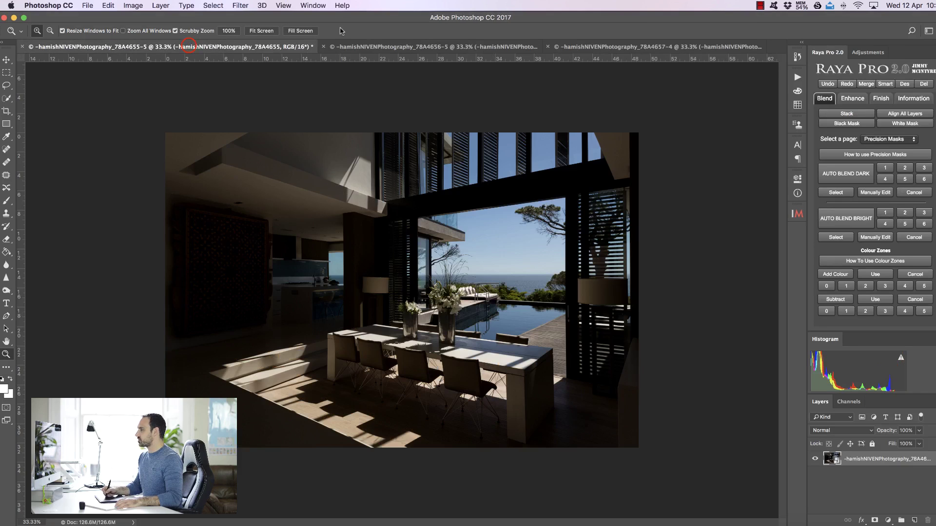
pyautogui.click(360, 46)
pyautogui.click(638, 46)
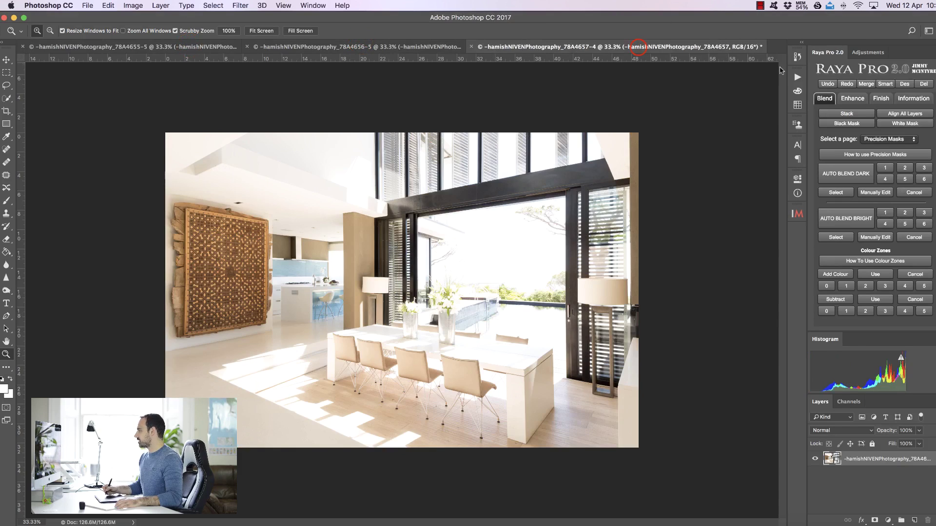
pyautogui.click(832, 116)
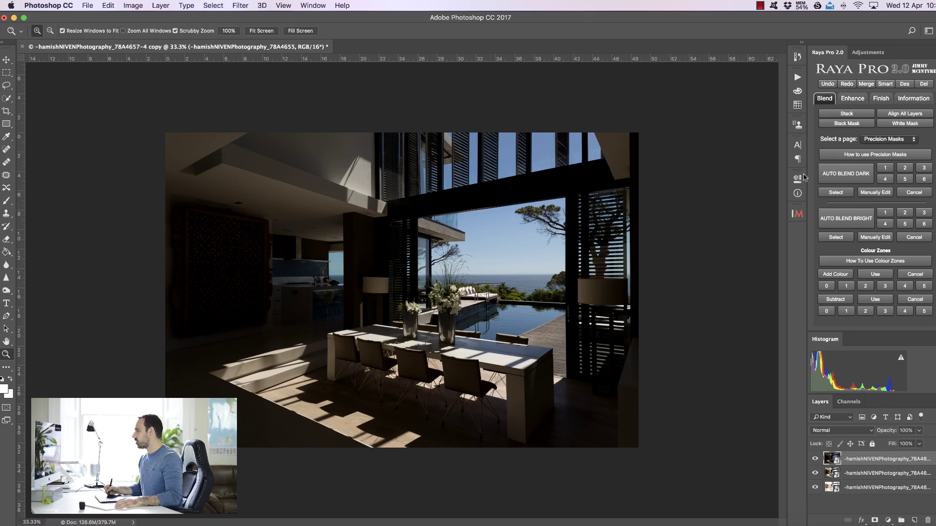
# Fit the image to the screen and move the brightest exposure to the top of the stack.
pyautogui.click(262, 31)
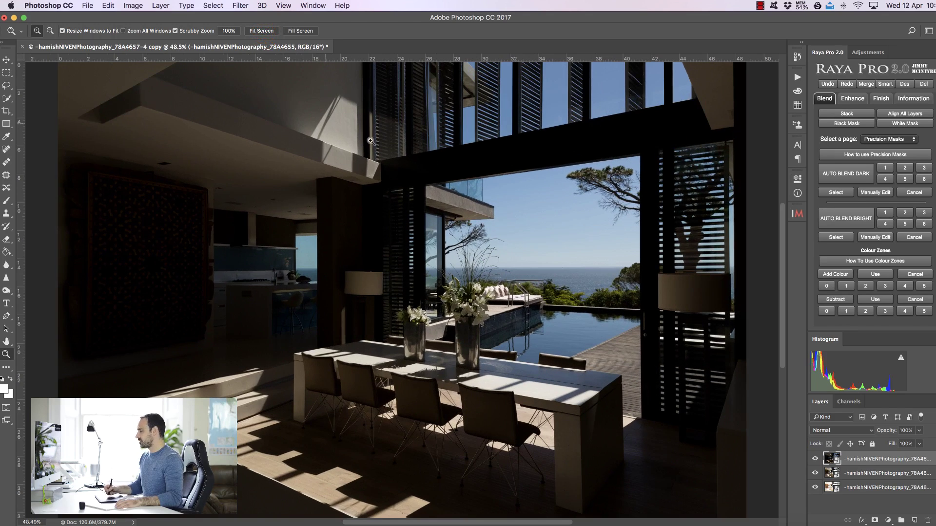
pyautogui.click(815, 460)
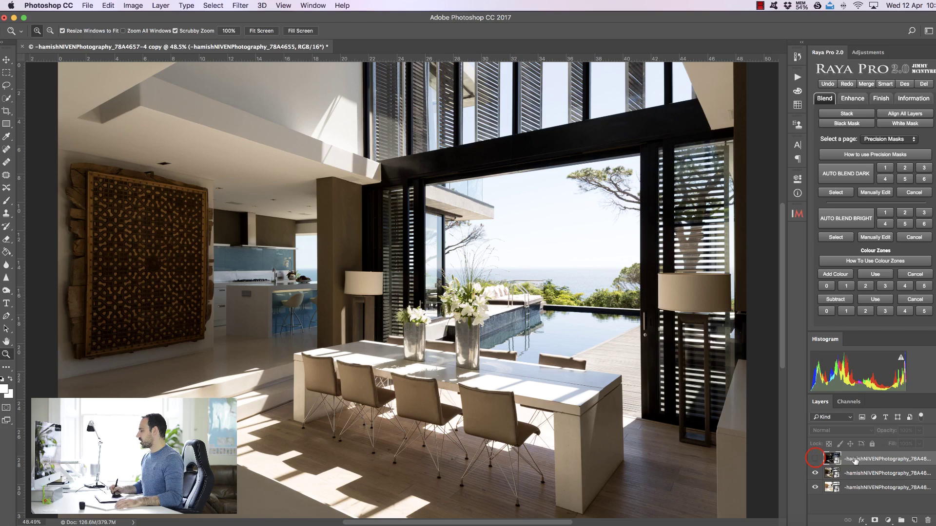
pyautogui.click(815, 473)
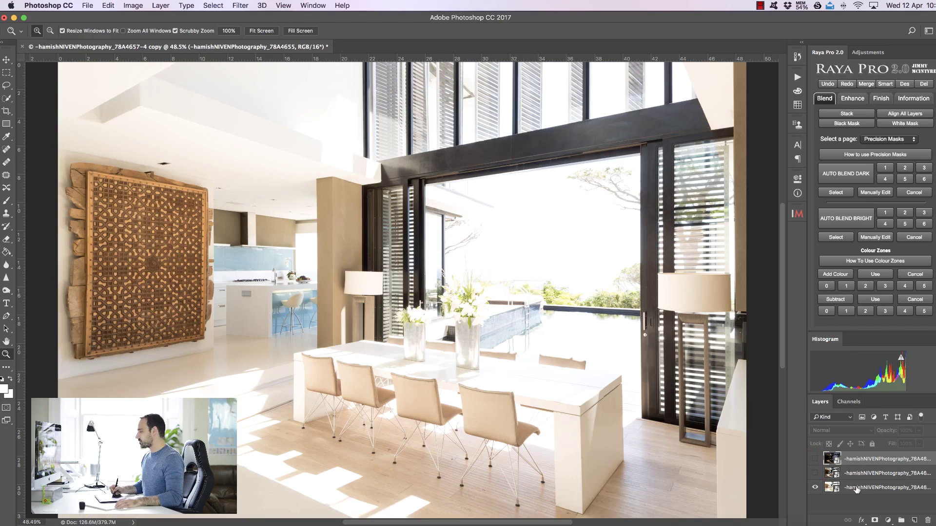
pyautogui.moveTo(856, 490); pyautogui.dragTo(822, 475)
# Compare the dark exposure over the bottom mid exposure, leaving the dark layer hidden.
pyautogui.click(814, 487)
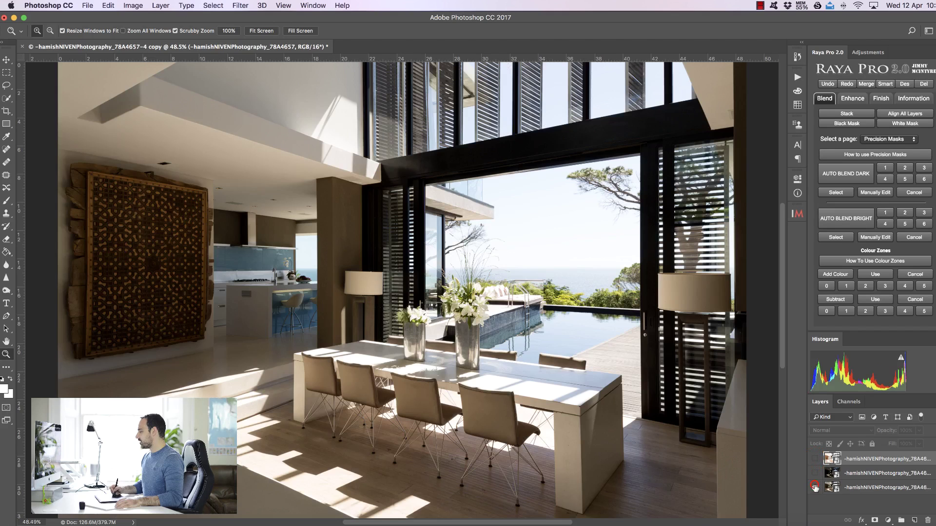
pyautogui.click(851, 489)
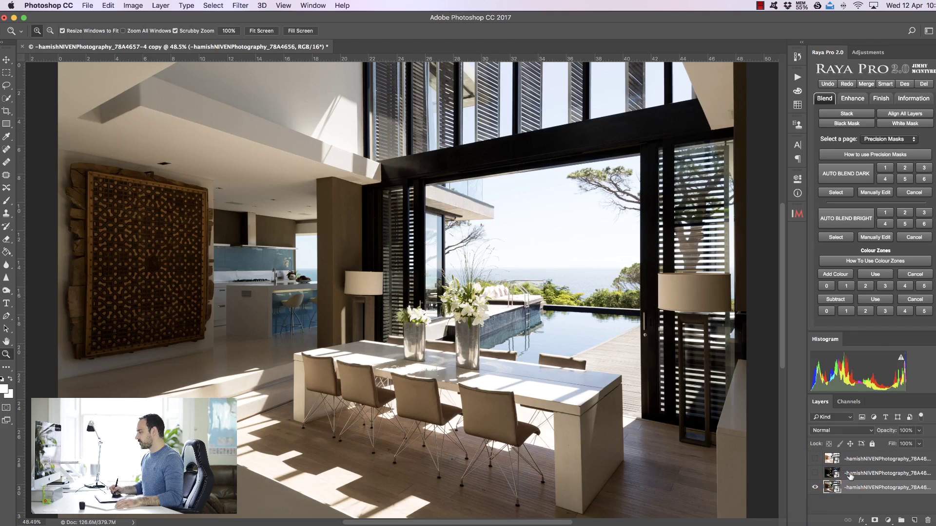
pyautogui.click(849, 473)
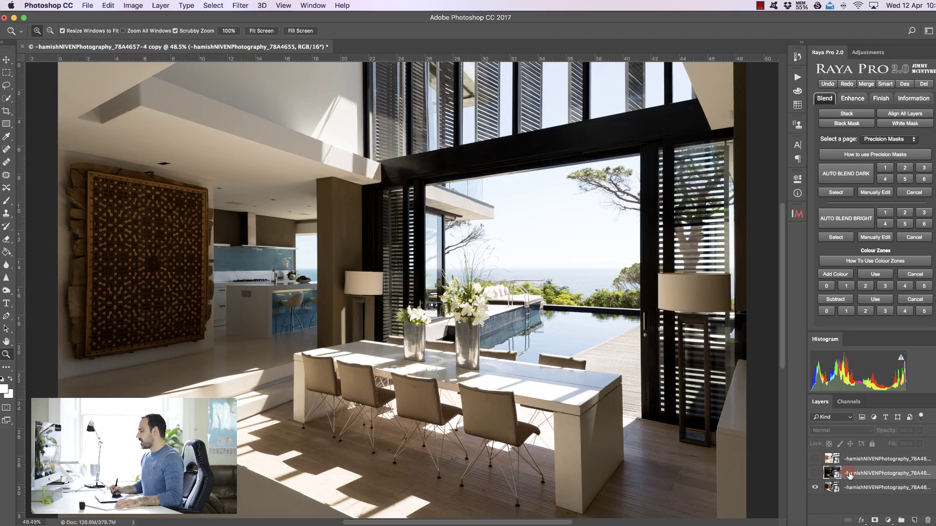
pyautogui.click(815, 473)
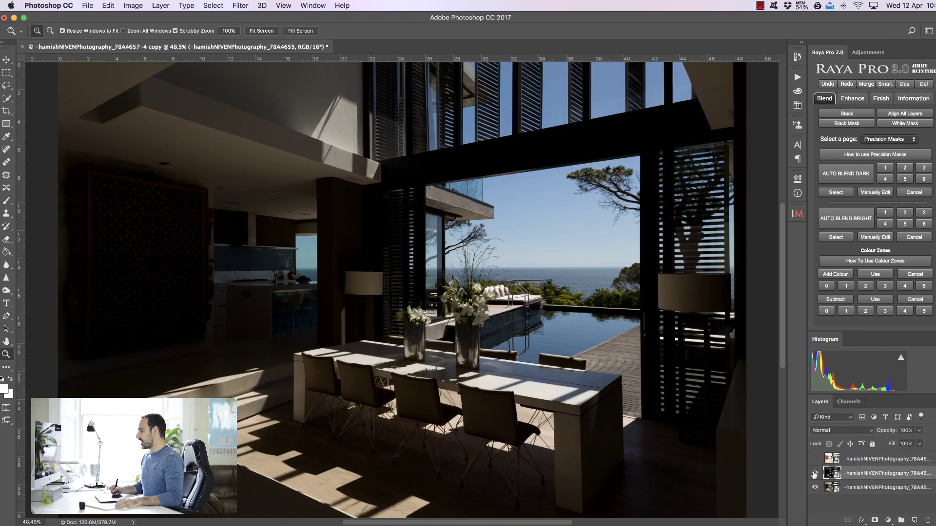
pyautogui.click(815, 473)
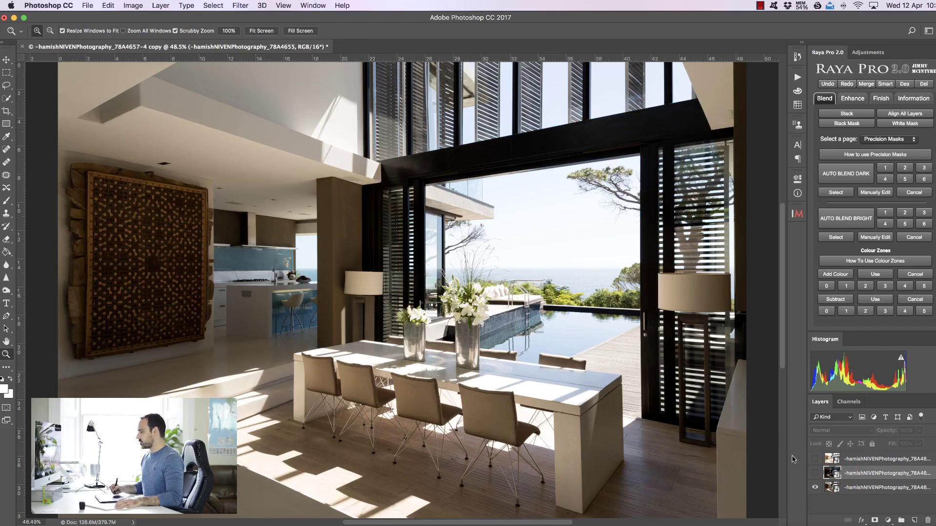
pyautogui.click(815, 473)
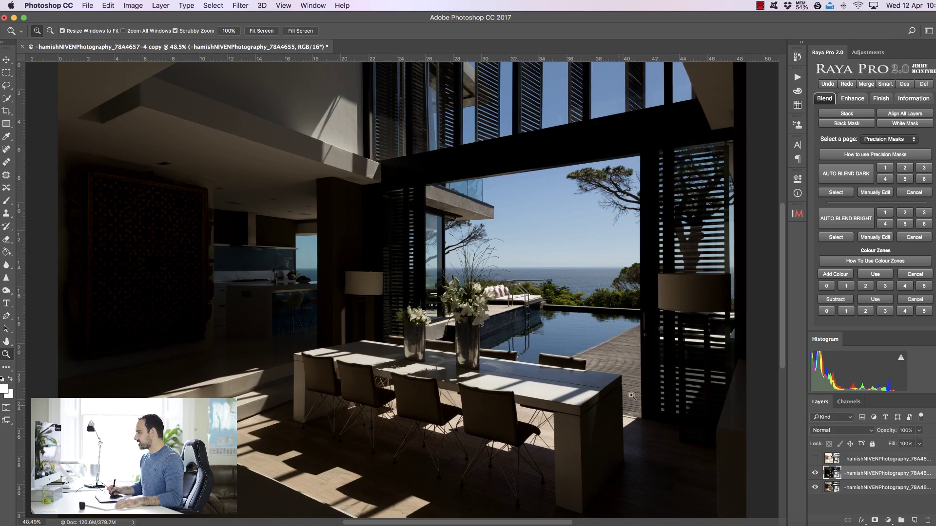
pyautogui.click(814, 473)
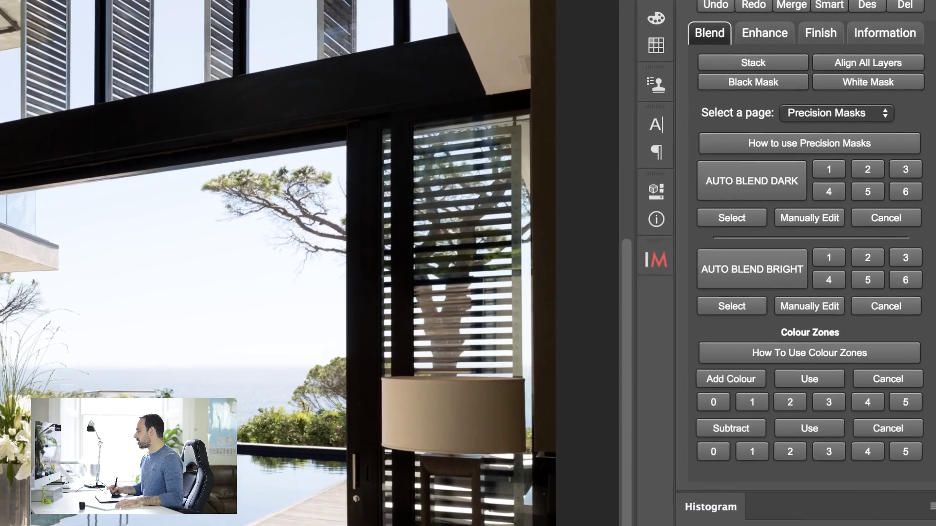
# Apply Raya Pro's Auto Blend Dark at increasing strength, check its mask, and finalise Dark Blended Done.
pyautogui.click(741, 180)
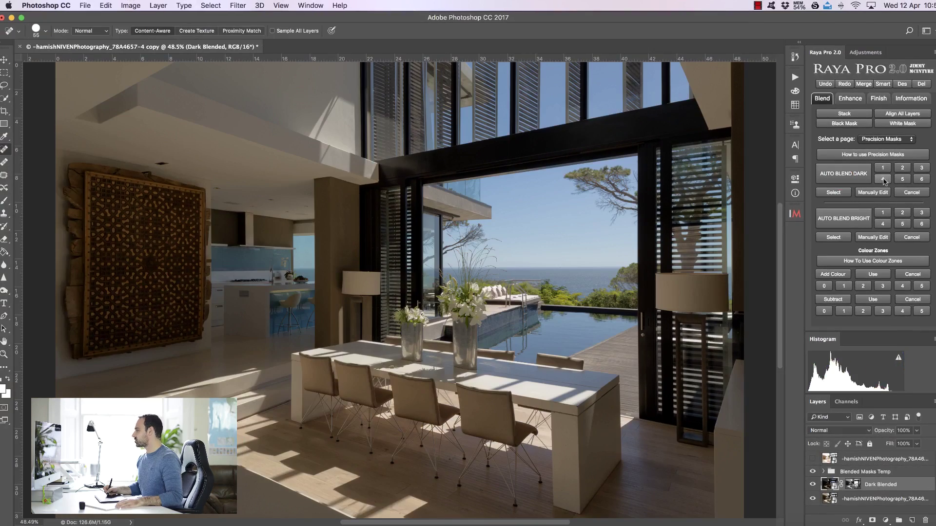
pyautogui.click(884, 180)
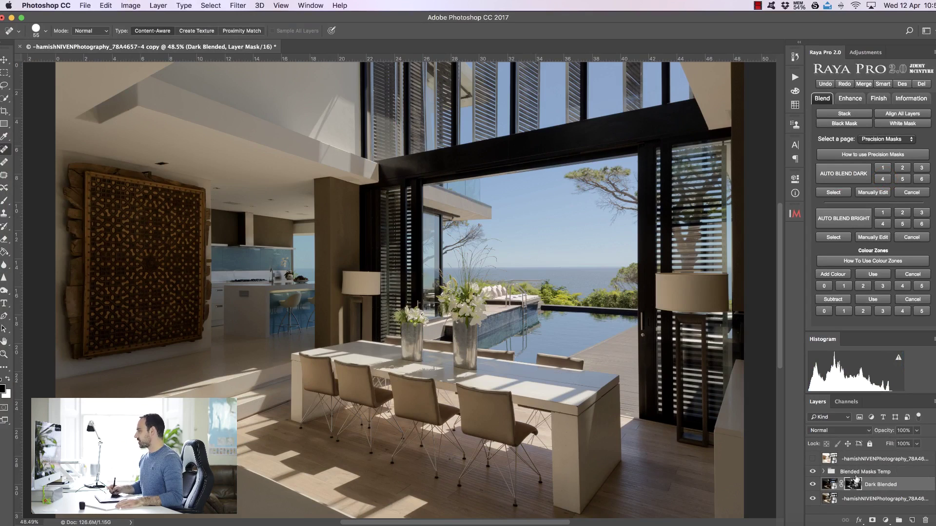
pyautogui.click(902, 180)
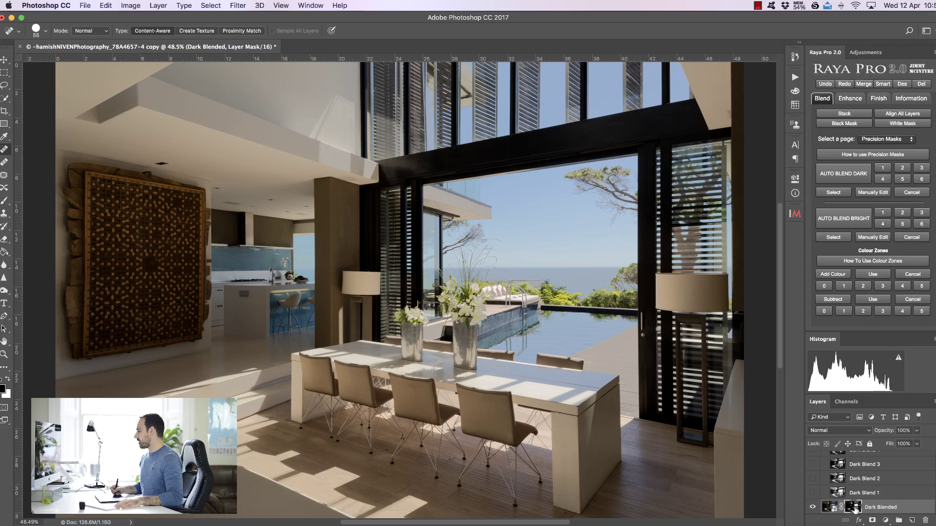
pyautogui.keyDown('alt'); pyautogui.click(854, 509); pyautogui.keyUp('alt')
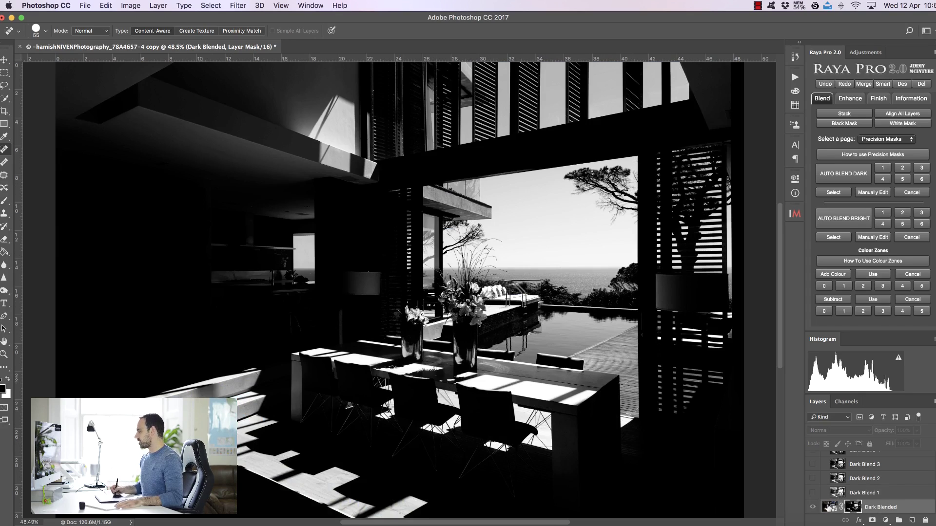
pyautogui.click(828, 508)
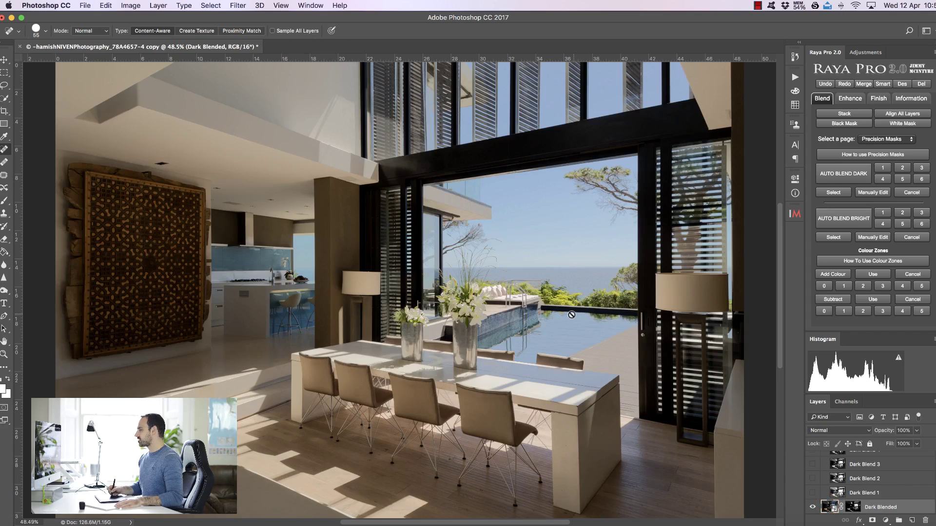
pyautogui.click(841, 192)
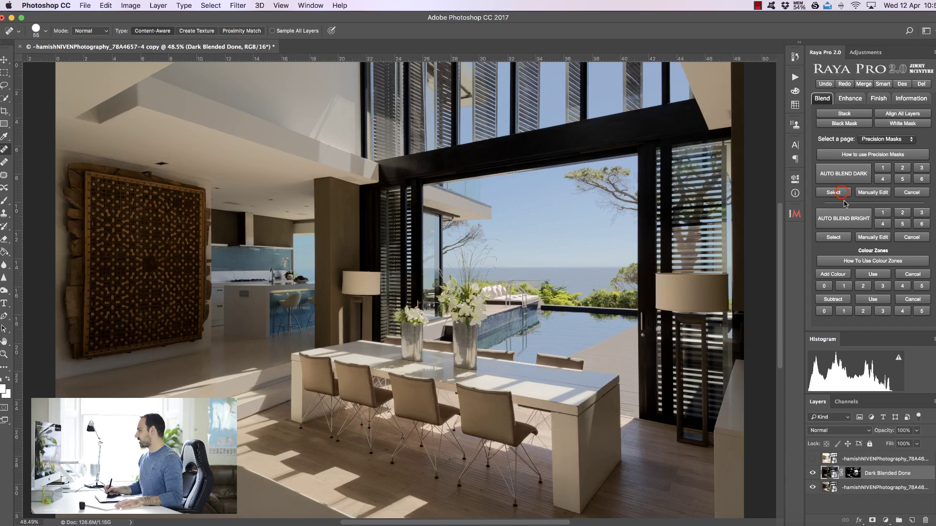
pyautogui.click(812, 473)
pyautogui.click(812, 473)
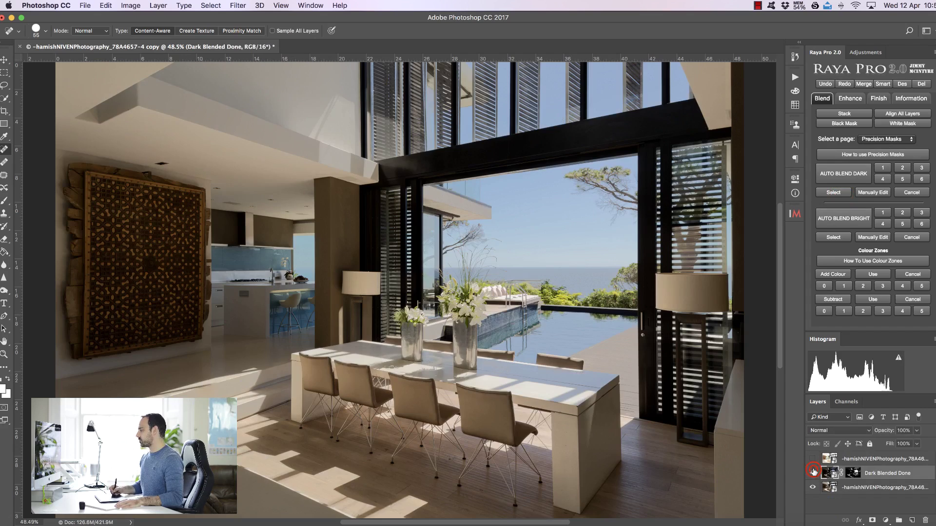
pyautogui.click(812, 473)
pyautogui.click(812, 473)
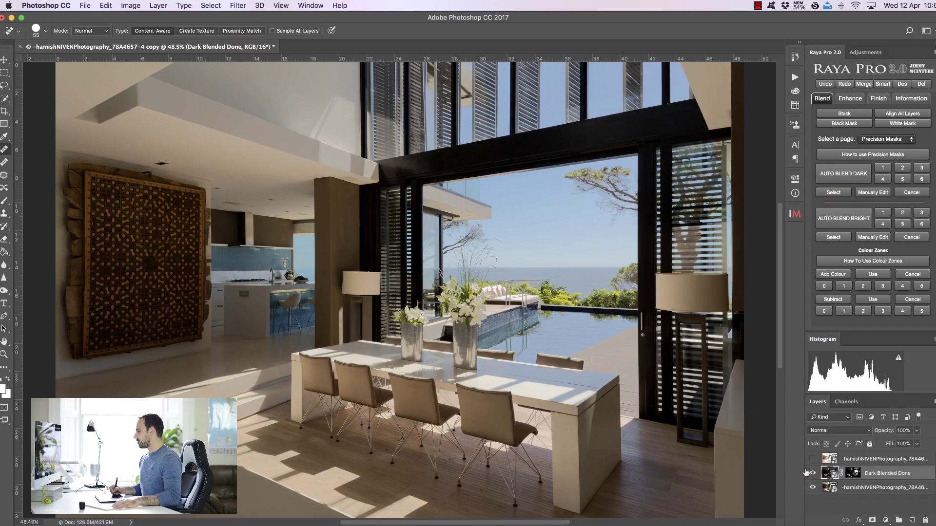
pyautogui.press('z')
pyautogui.moveTo(618, 361); pyautogui.dragTo(672, 249)
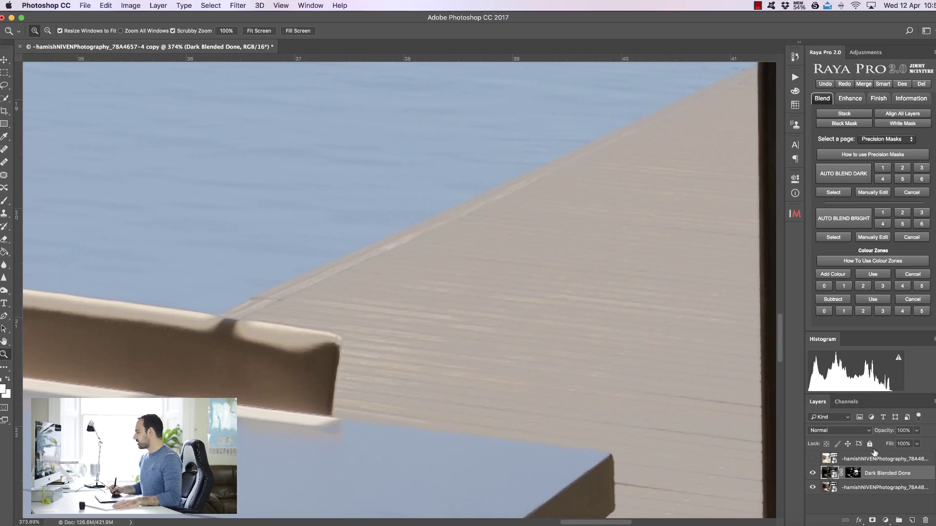
pyautogui.click(812, 473)
pyautogui.click(812, 473)
pyautogui.click(812, 473)
pyautogui.click(812, 474)
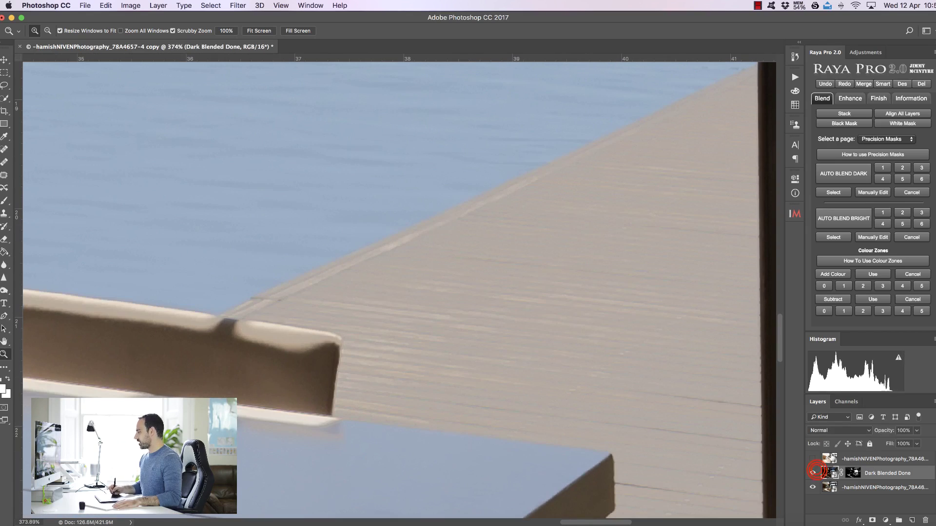
pyautogui.click(255, 31)
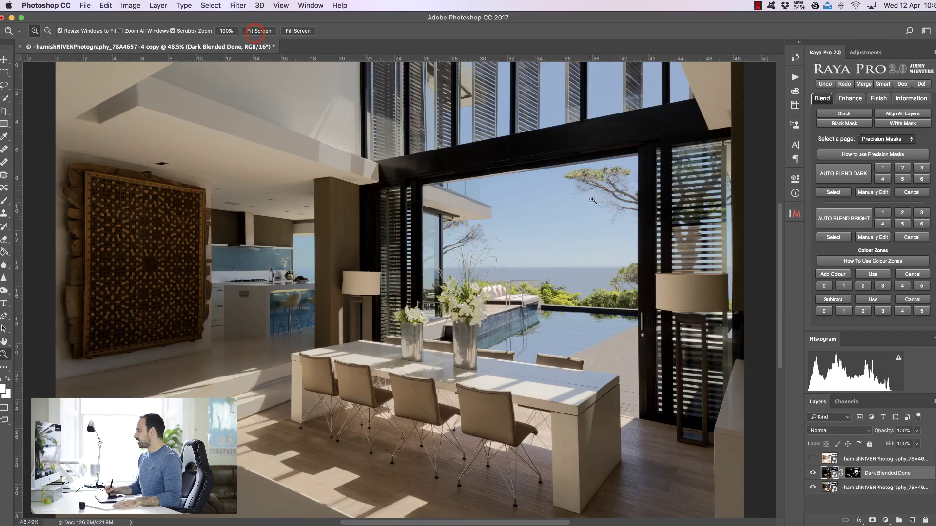
pyautogui.click(607, 197)
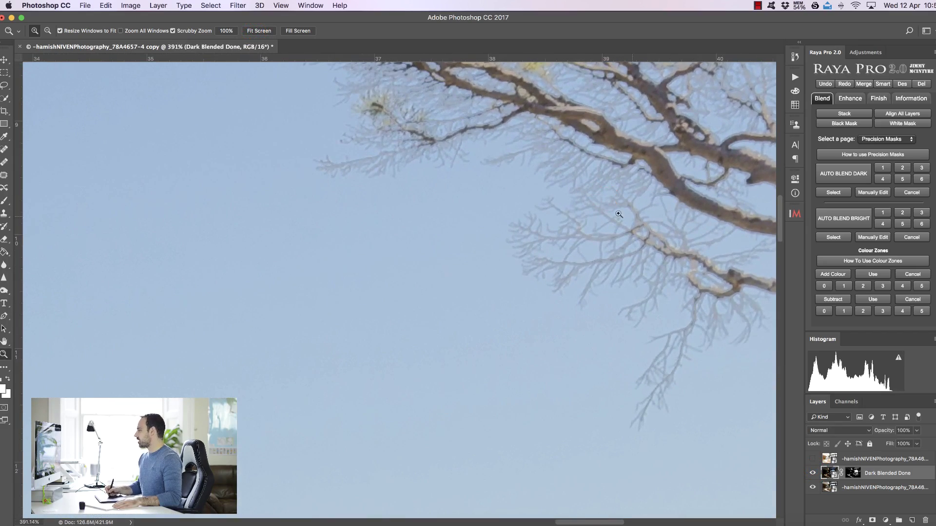
pyautogui.moveTo(631, 212); pyautogui.dragTo(603, 216)
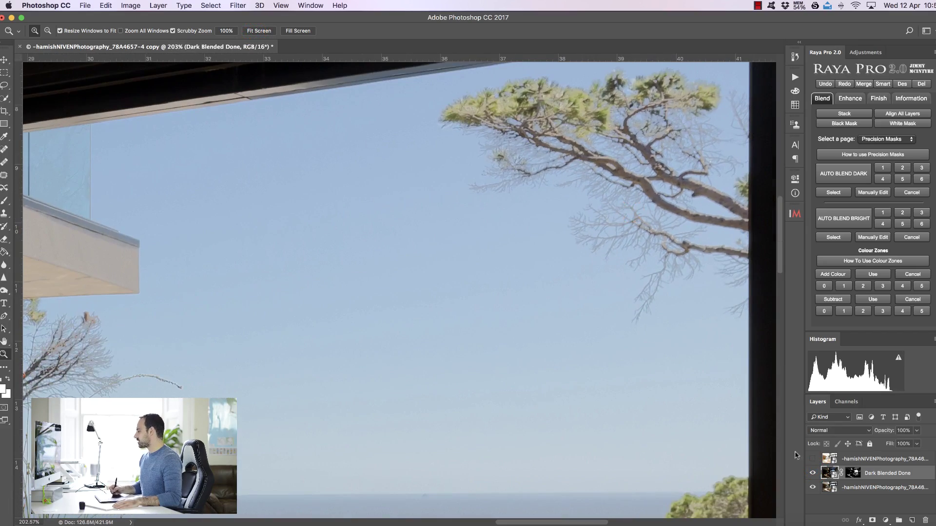
pyautogui.click(812, 473)
pyautogui.click(812, 473)
pyautogui.click(811, 473)
pyautogui.click(812, 473)
pyautogui.moveTo(539, 156); pyautogui.dragTo(636, 205)
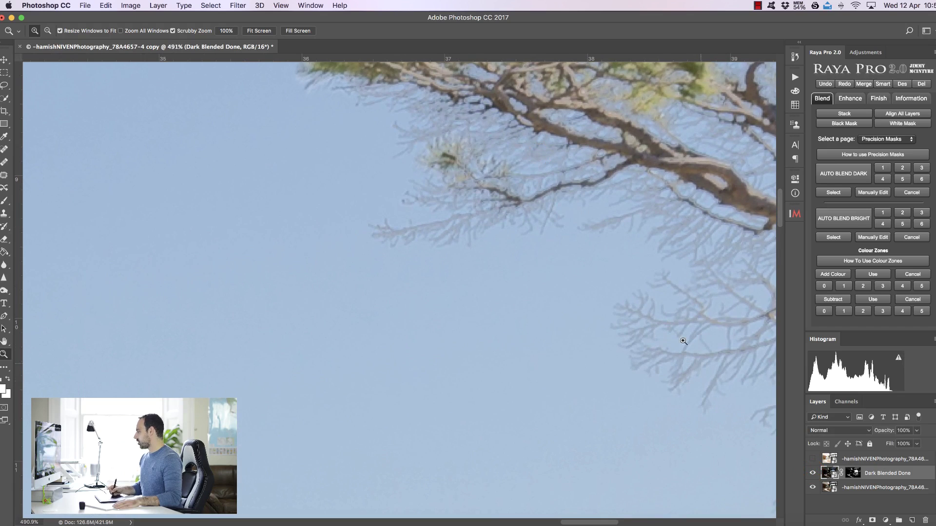
pyautogui.click(260, 31)
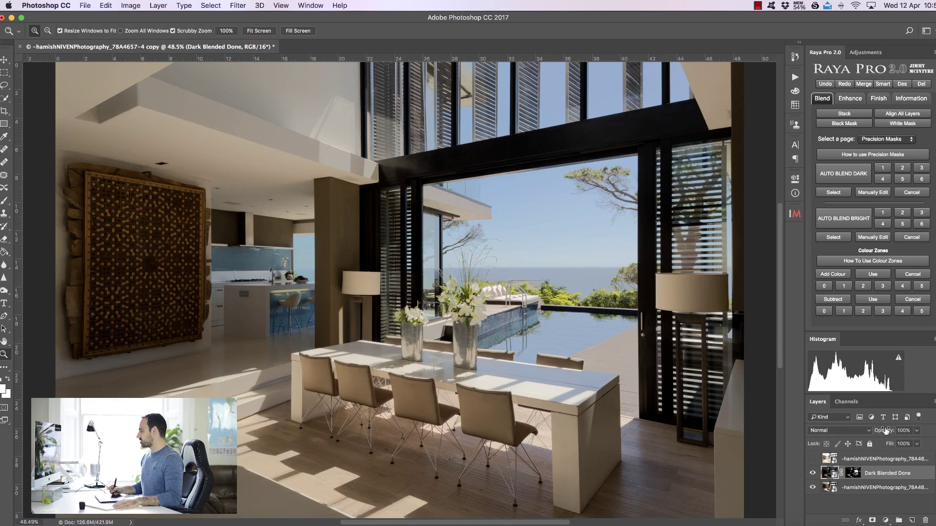
pyautogui.moveTo(885, 431); pyautogui.dragTo(859, 429)
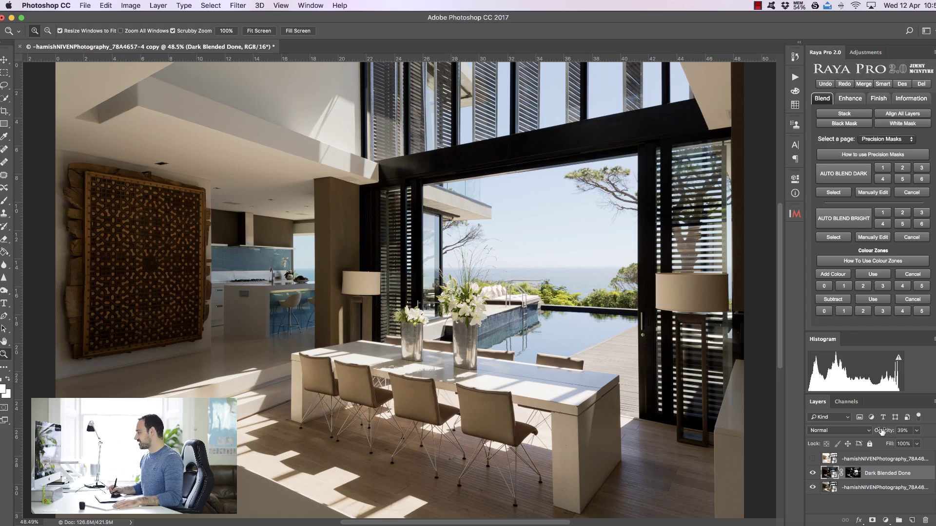
pyautogui.moveTo(877, 432); pyautogui.dragTo(903, 428)
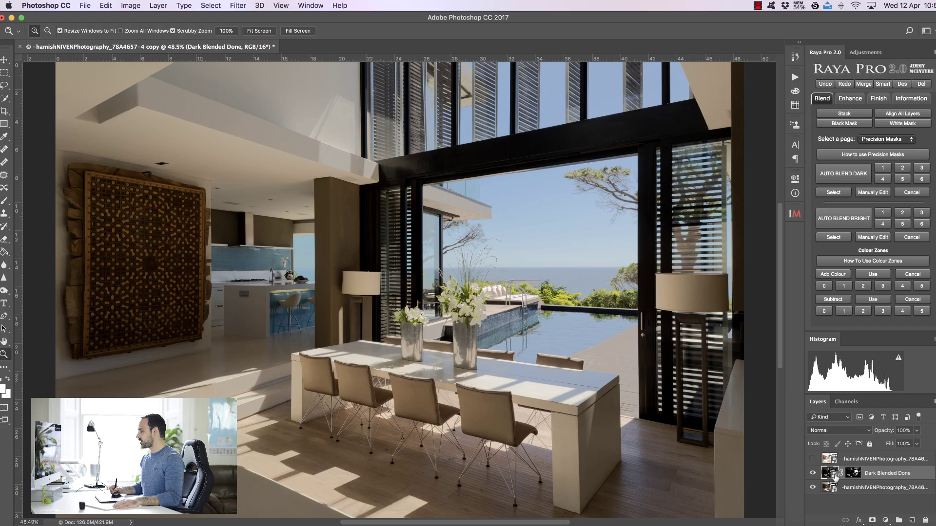
# Set the dark smart object's raw Shadows to +100, Exposure to +1.65 and Highlights to -75.
pyautogui.doubleClick(834, 475)
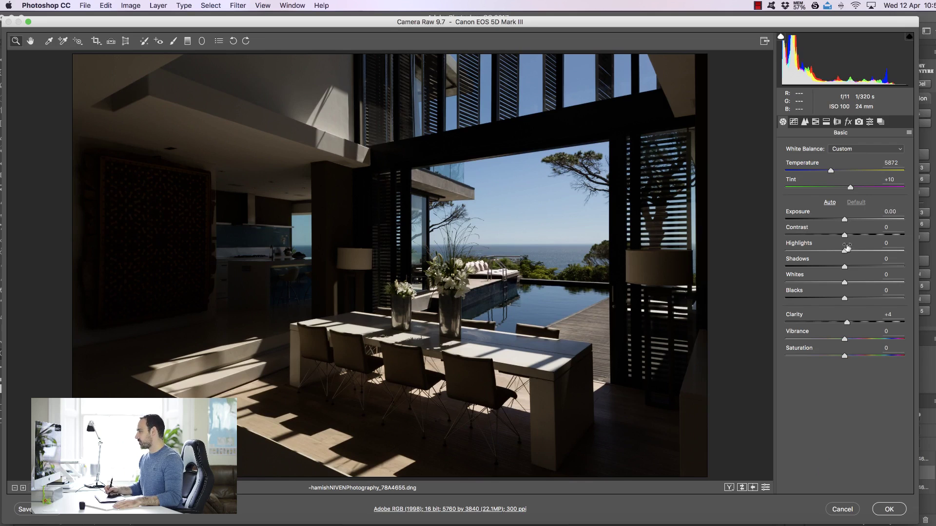
pyautogui.moveTo(844, 266); pyautogui.dragTo(904, 267)
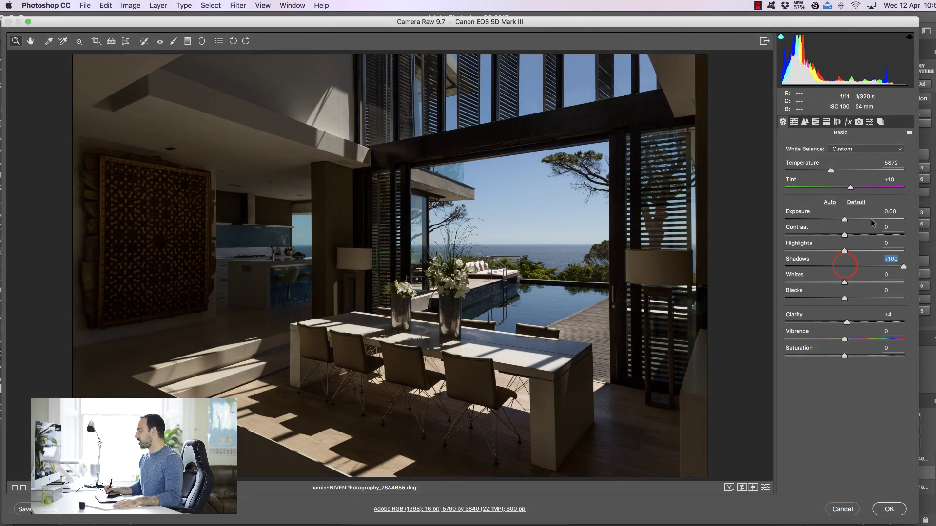
pyautogui.moveTo(844, 219); pyautogui.dragTo(861, 219)
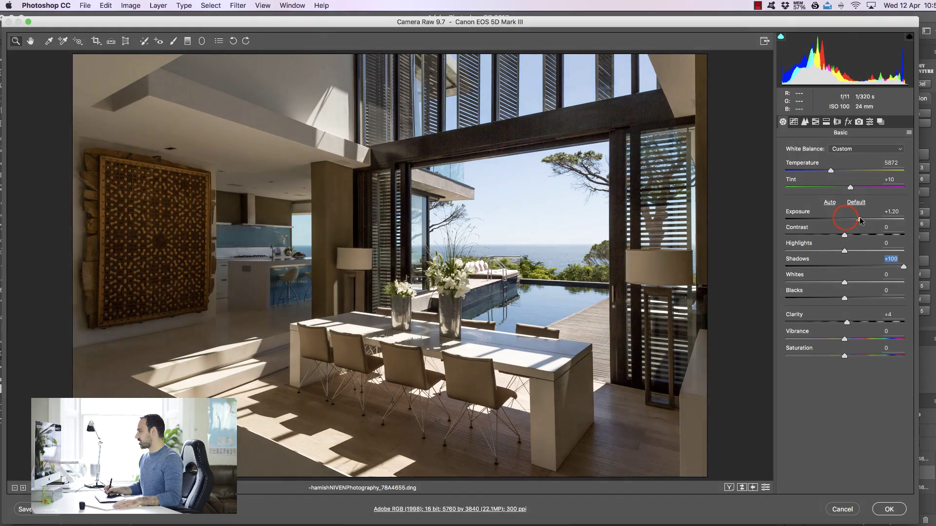
pyautogui.moveTo(844, 251); pyautogui.dragTo(800, 252)
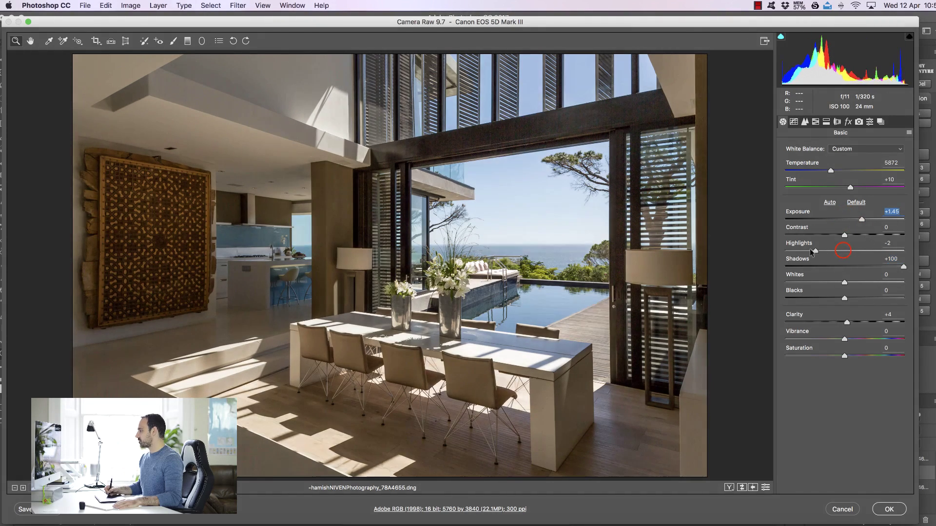
pyautogui.moveTo(860, 220); pyautogui.dragTo(864, 219)
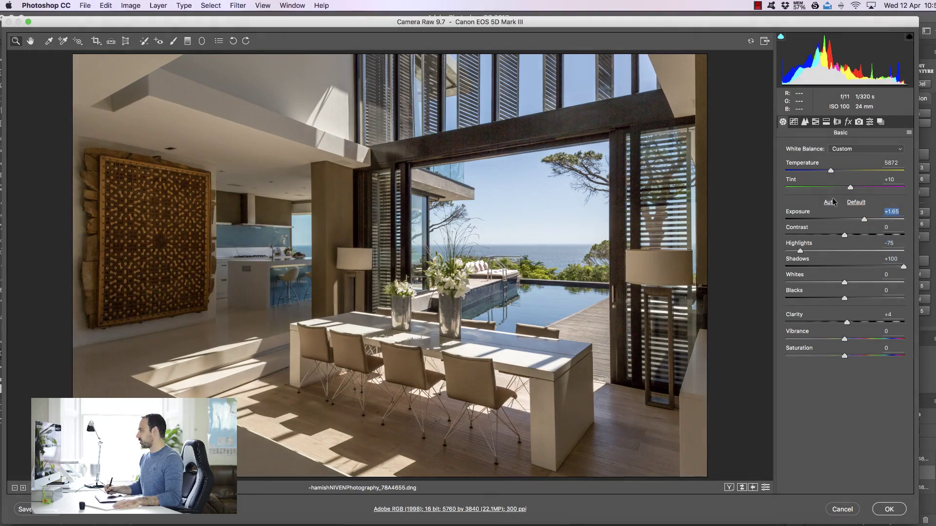
# Inspect the beam and sky up close, ease Highlights to -56, and apply the raw edits.
pyautogui.click(526, 128)
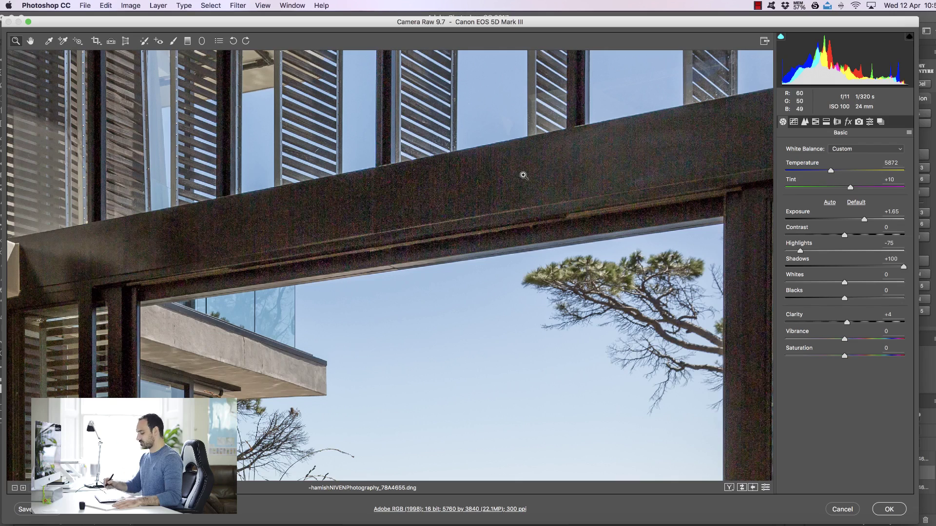
pyautogui.press('super+0')
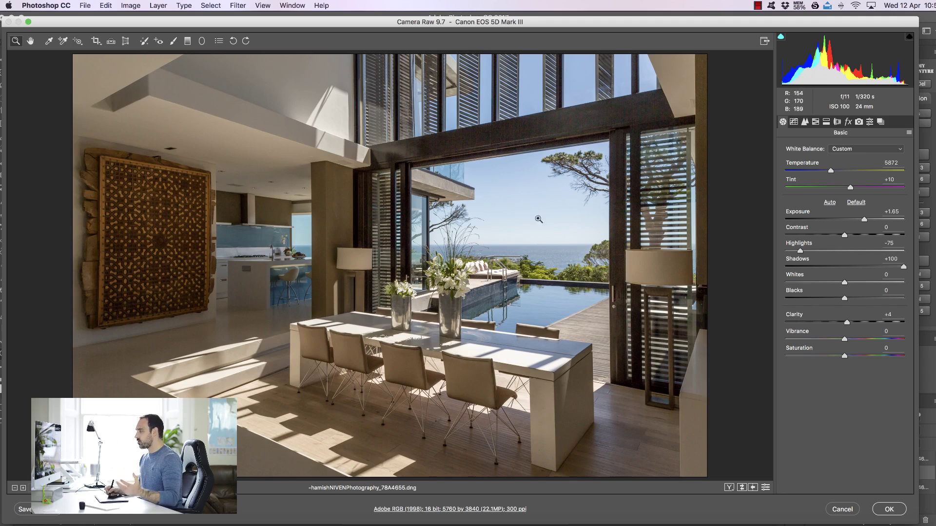
pyautogui.moveTo(524, 185); pyautogui.dragTo(622, 184)
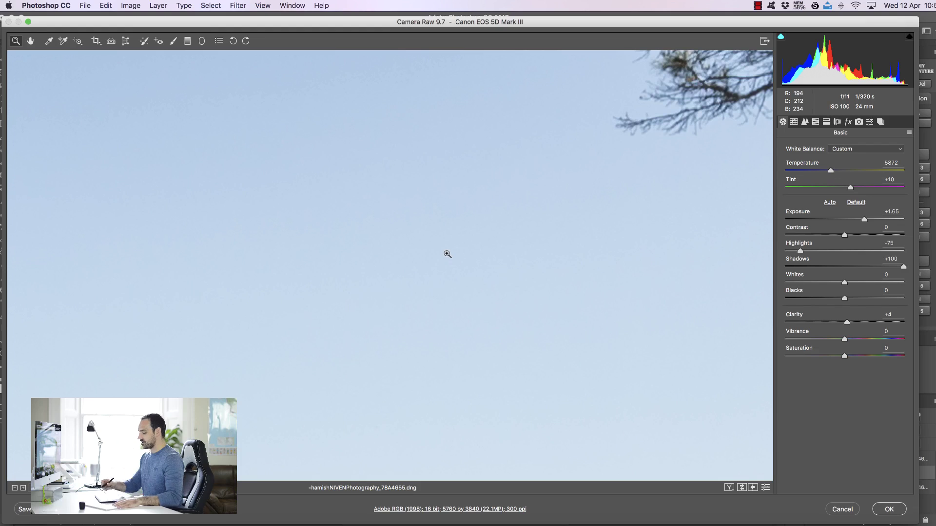
pyautogui.press('super+0')
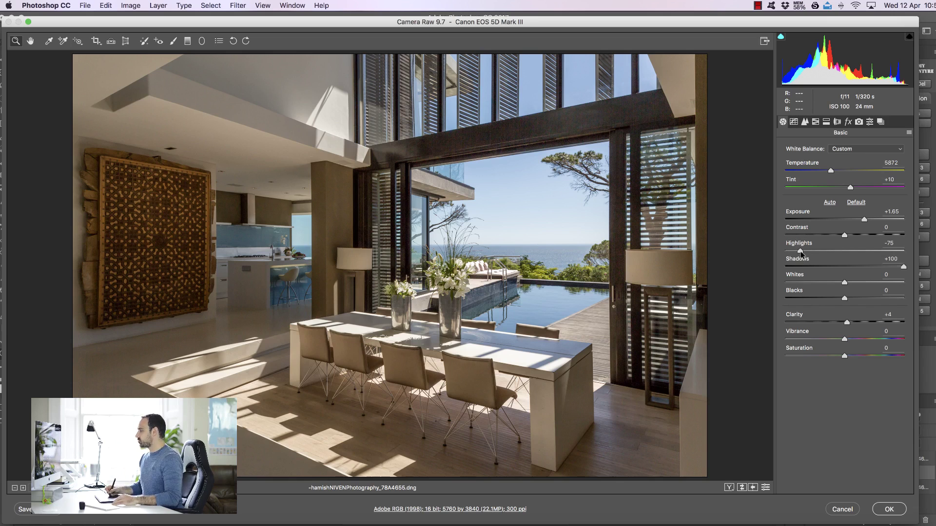
pyautogui.moveTo(801, 253); pyautogui.dragTo(811, 253)
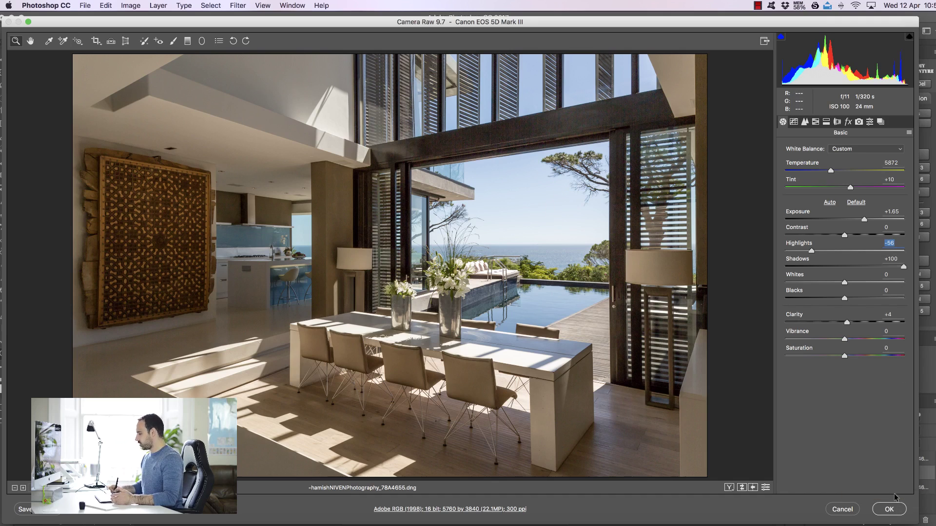
pyautogui.click(890, 510)
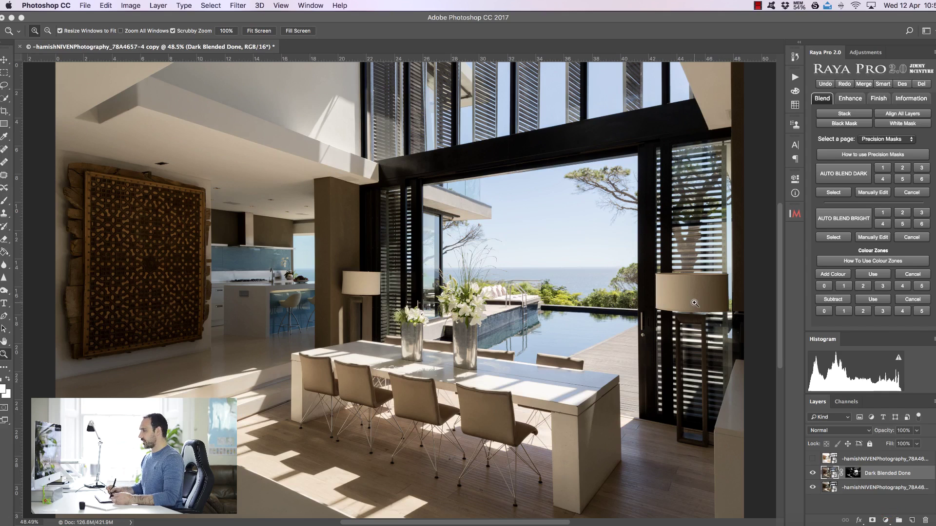
pyautogui.click(812, 473)
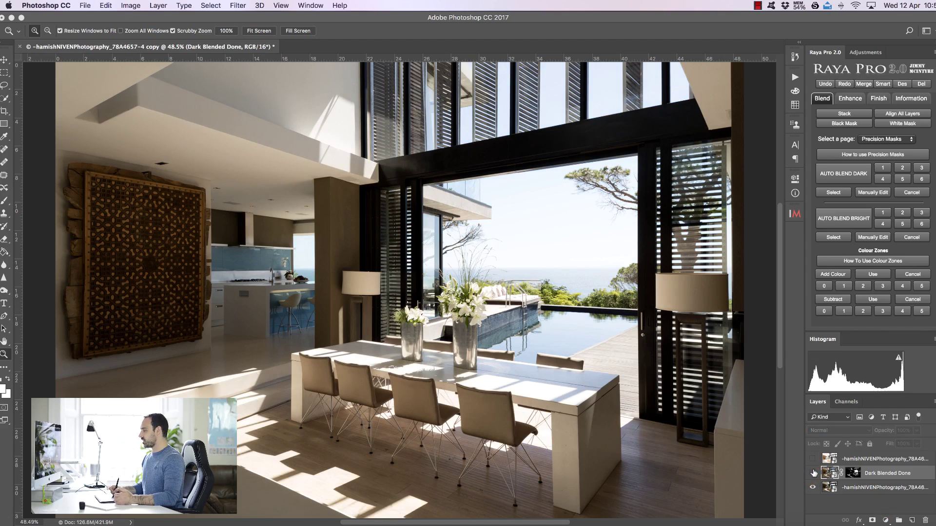
pyautogui.click(812, 475)
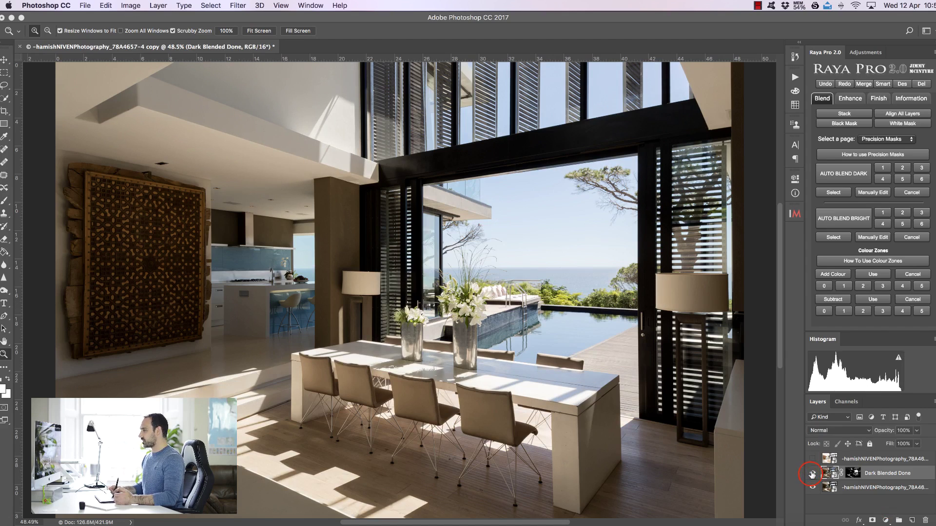
pyautogui.click(812, 474)
pyautogui.click(812, 474)
pyautogui.click(812, 474)
pyautogui.click(813, 474)
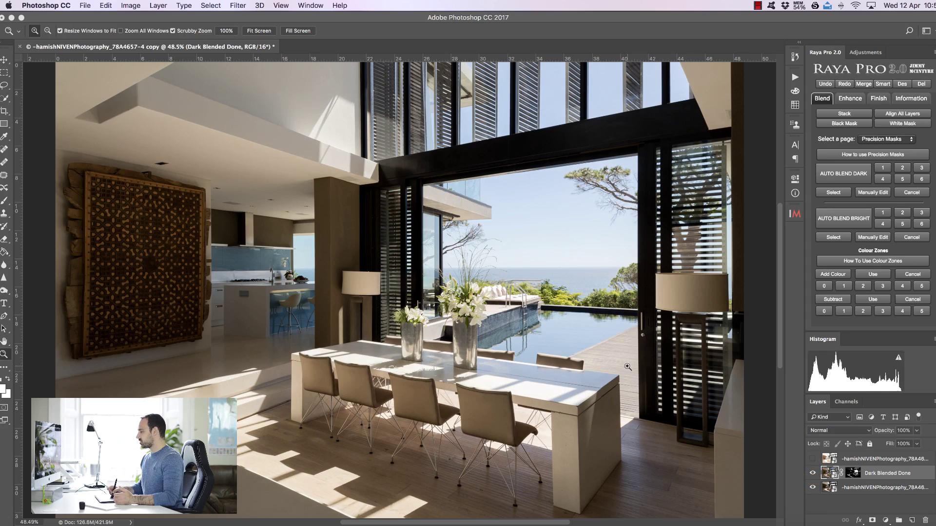
pyautogui.moveTo(630, 367); pyautogui.dragTo(627, 365)
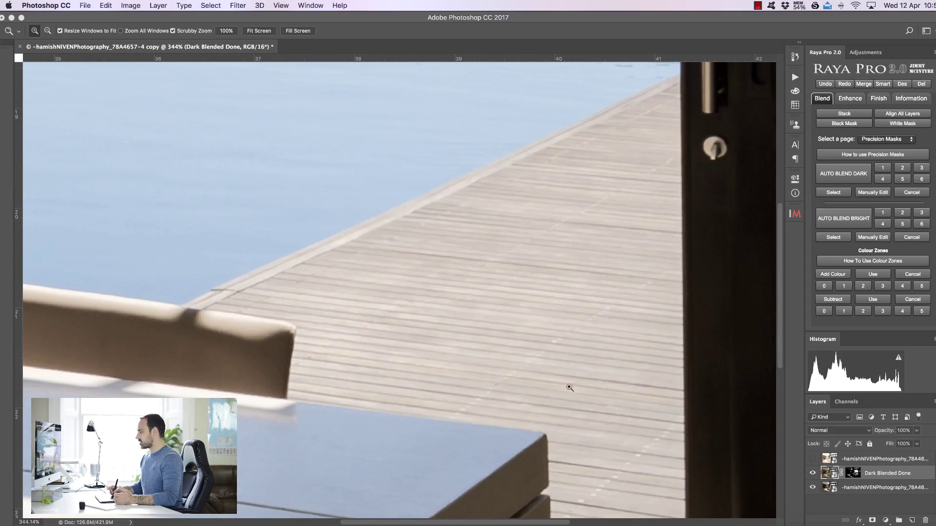
pyautogui.click(812, 472)
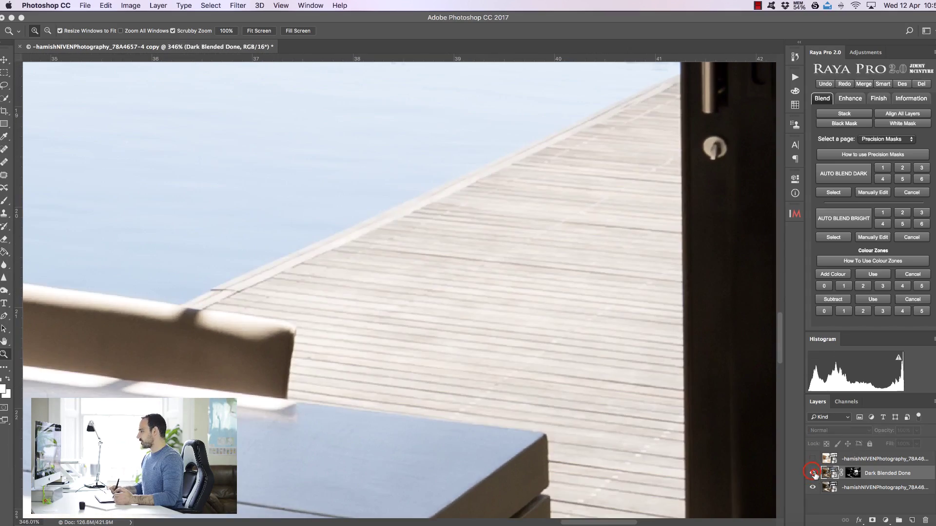
pyautogui.click(812, 472)
pyautogui.click(812, 473)
pyautogui.click(812, 473)
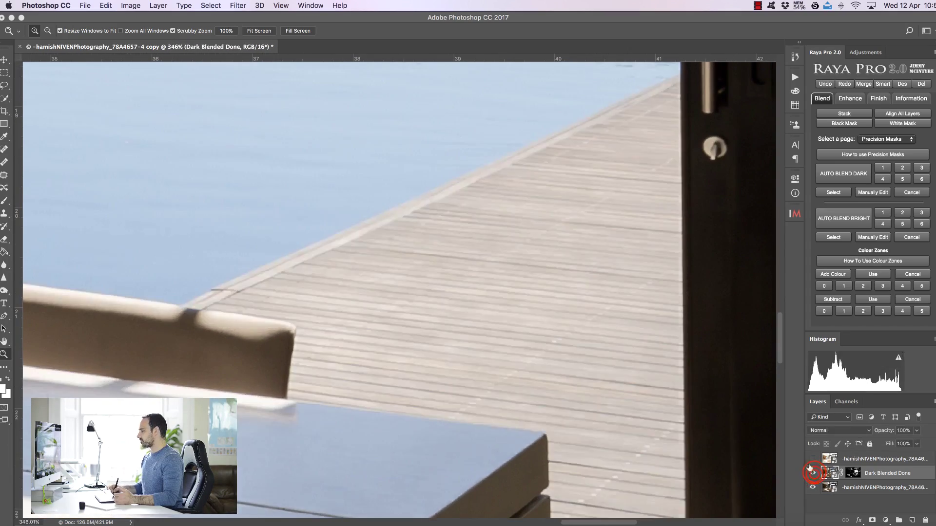
pyautogui.click(264, 31)
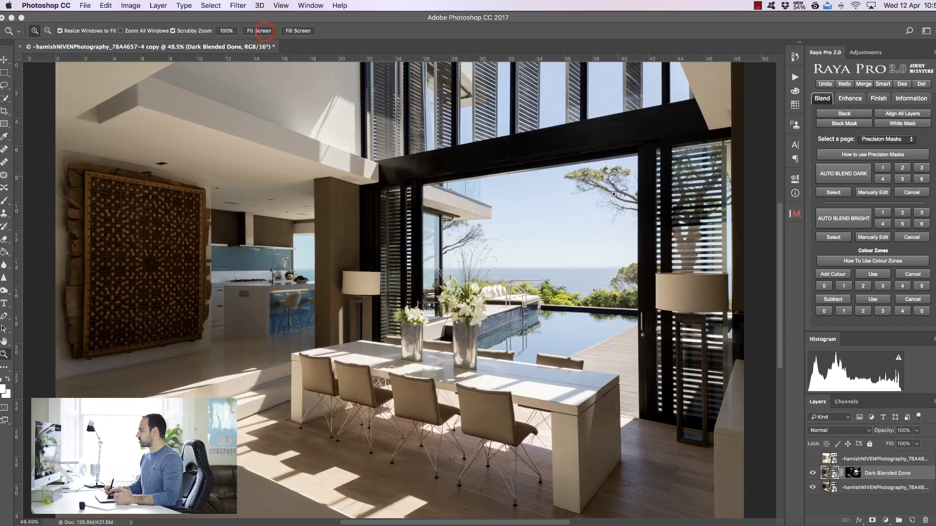
pyautogui.click(609, 201)
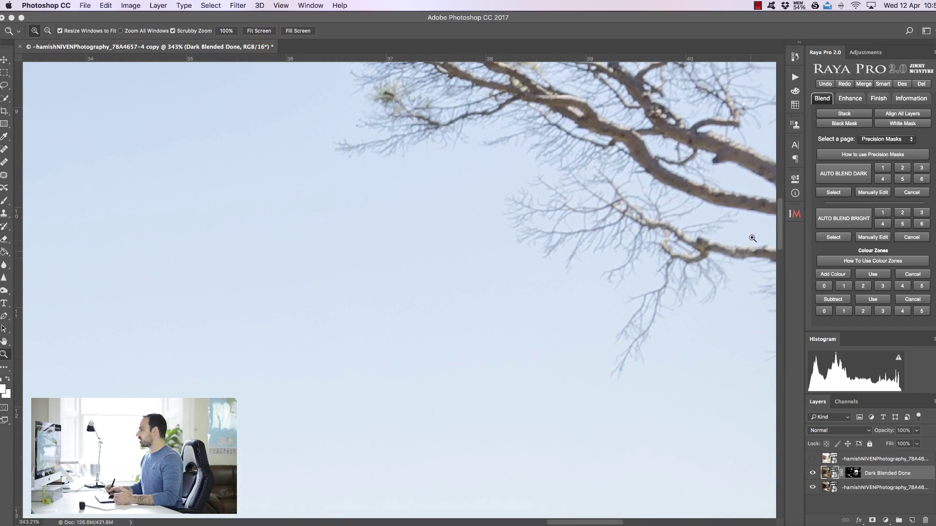
pyautogui.moveTo(782, 241); pyautogui.dragTo(783, 228)
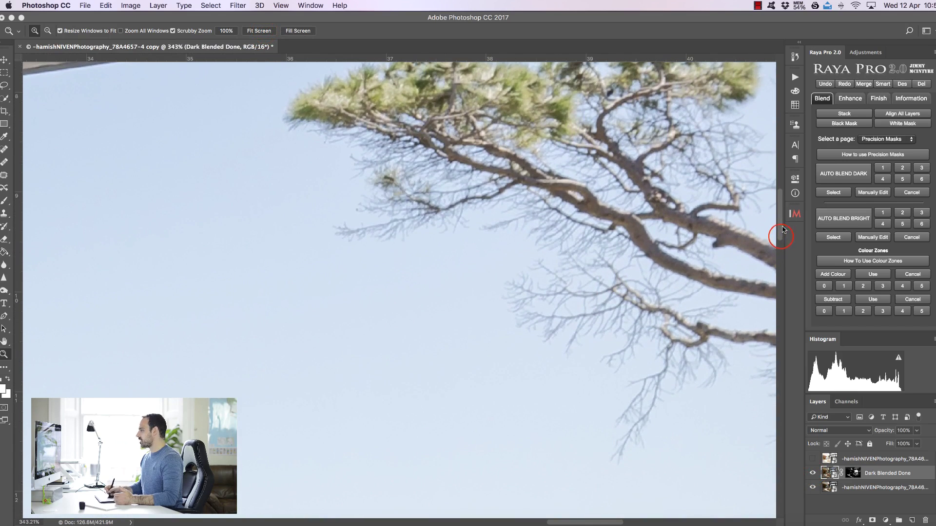
pyautogui.click(812, 474)
pyautogui.click(812, 473)
pyautogui.click(812, 474)
pyautogui.click(813, 474)
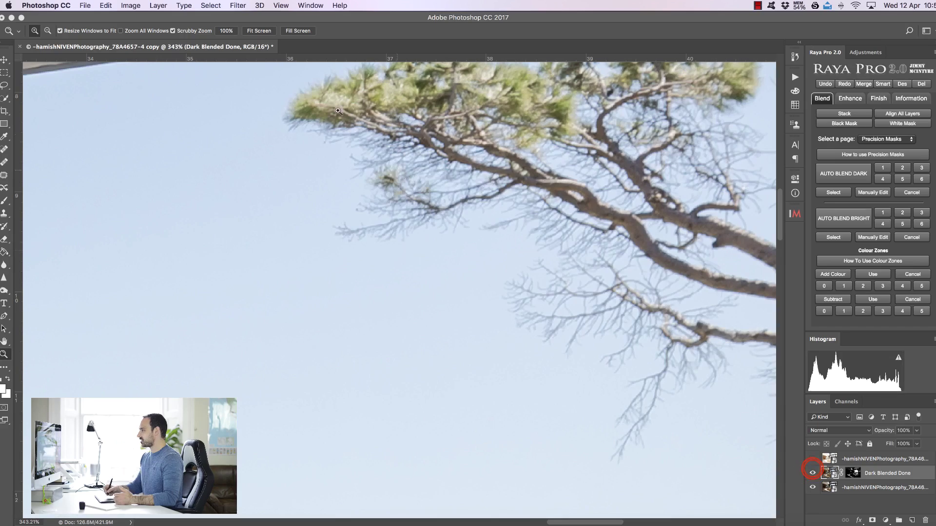
pyautogui.click(259, 31)
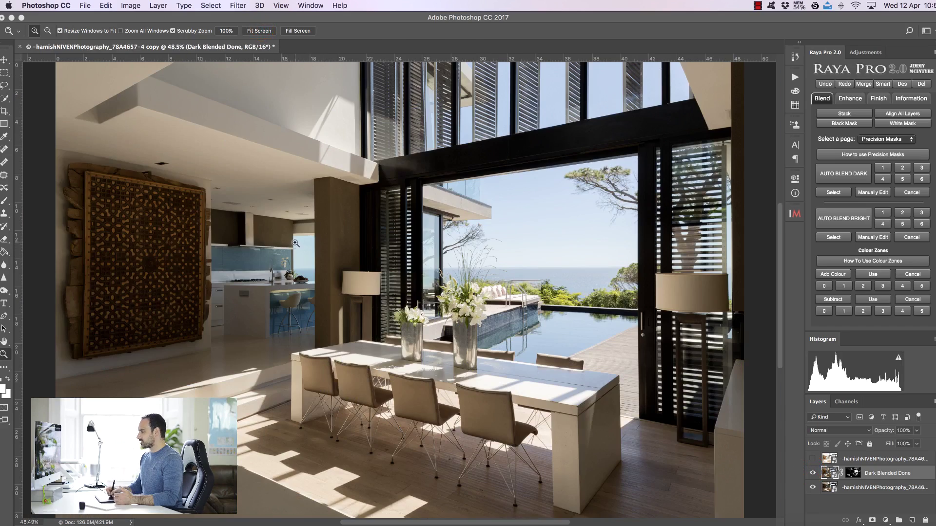
pyautogui.moveTo(296, 242); pyautogui.dragTo(263, 256)
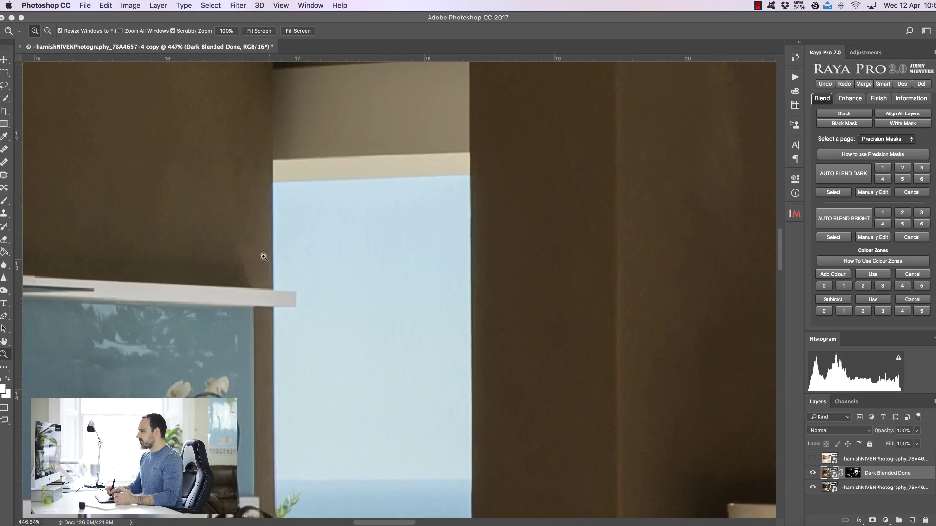
pyautogui.click(812, 472)
pyautogui.click(813, 473)
pyautogui.click(813, 472)
pyautogui.click(812, 473)
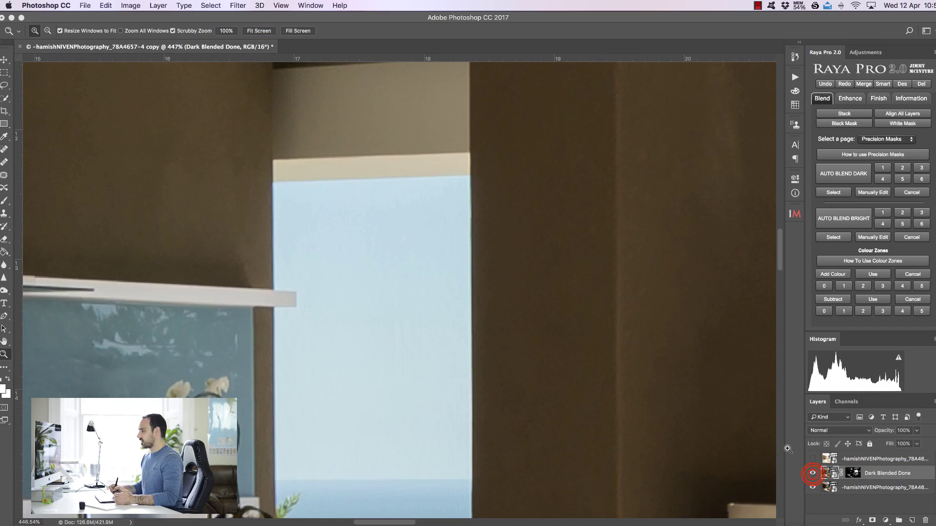
pyautogui.click(258, 31)
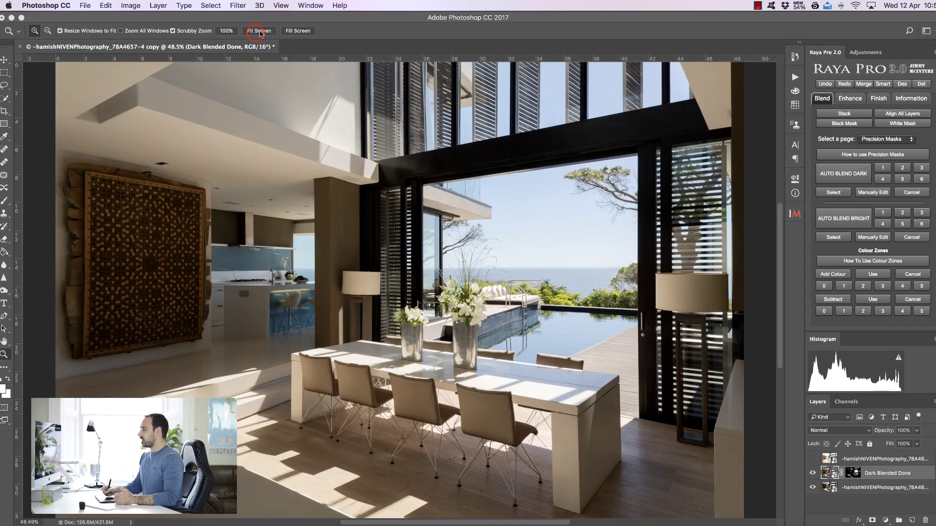
pyautogui.moveTo(577, 131); pyautogui.dragTo(650, 112)
pyautogui.click(813, 473)
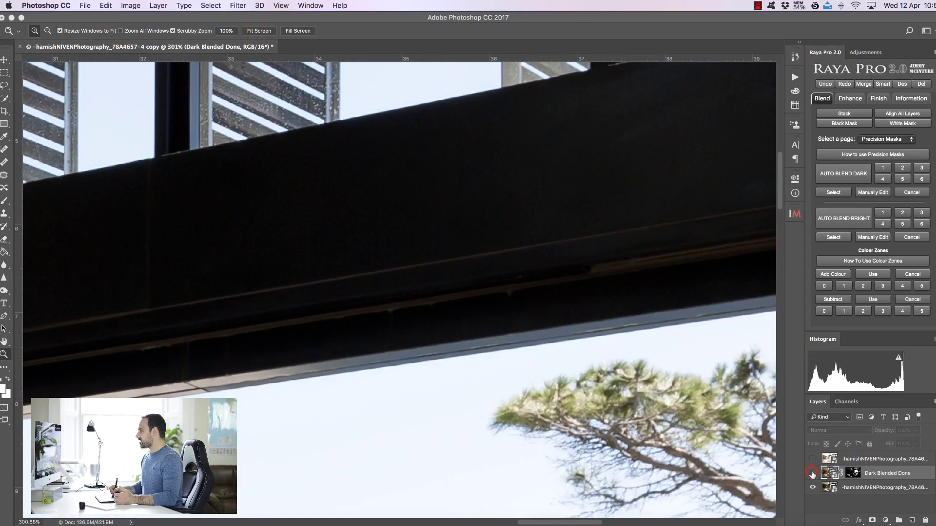
pyautogui.click(813, 473)
pyautogui.click(812, 473)
pyautogui.click(813, 473)
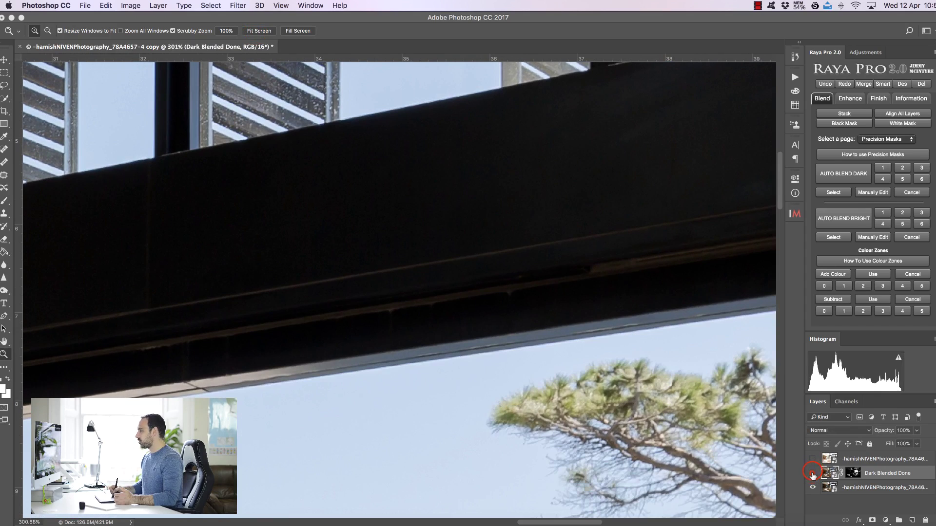
pyautogui.click(812, 473)
pyautogui.click(812, 473)
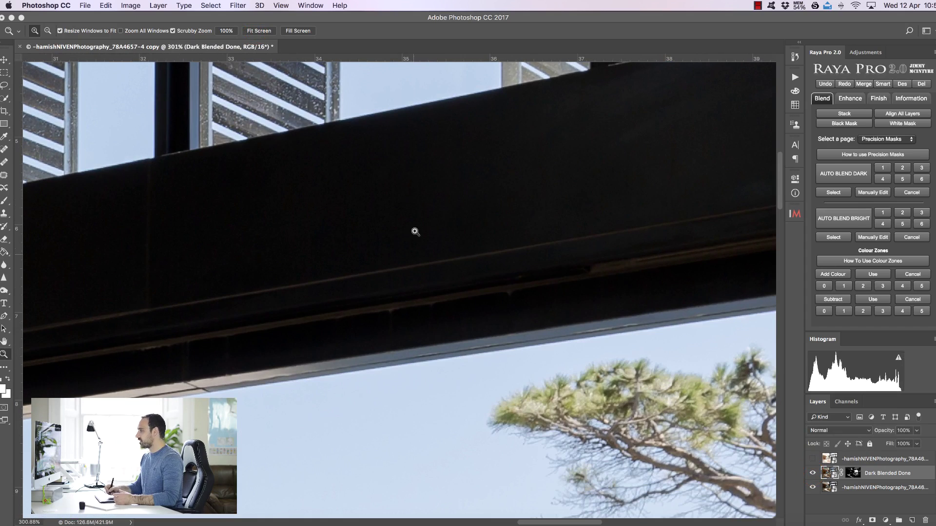
pyautogui.click(263, 31)
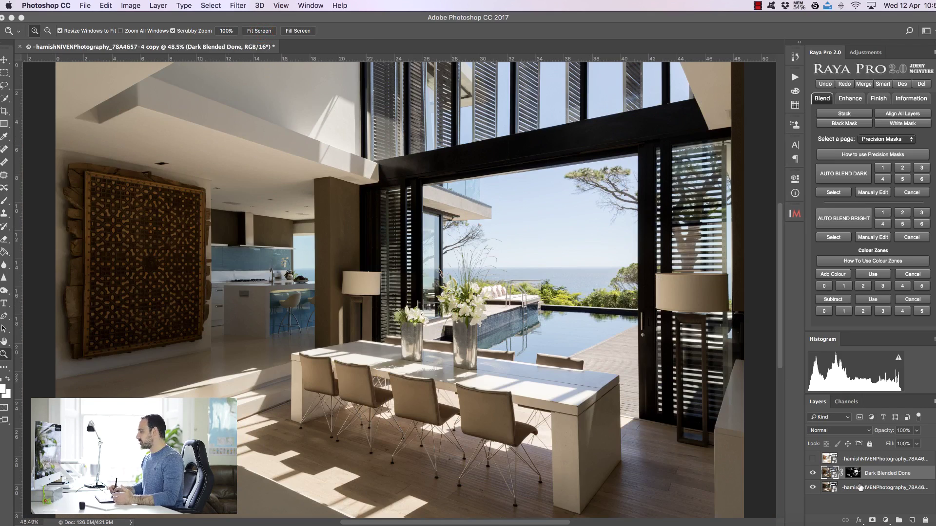
pyautogui.click(813, 473)
pyautogui.click(813, 473)
pyautogui.click(813, 473)
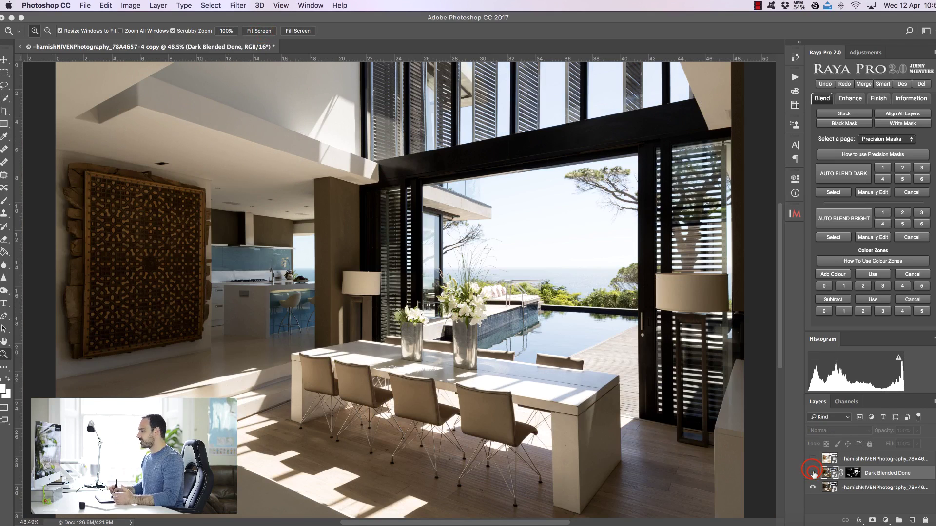
pyautogui.click(812, 473)
pyautogui.click(812, 473)
pyautogui.click(813, 473)
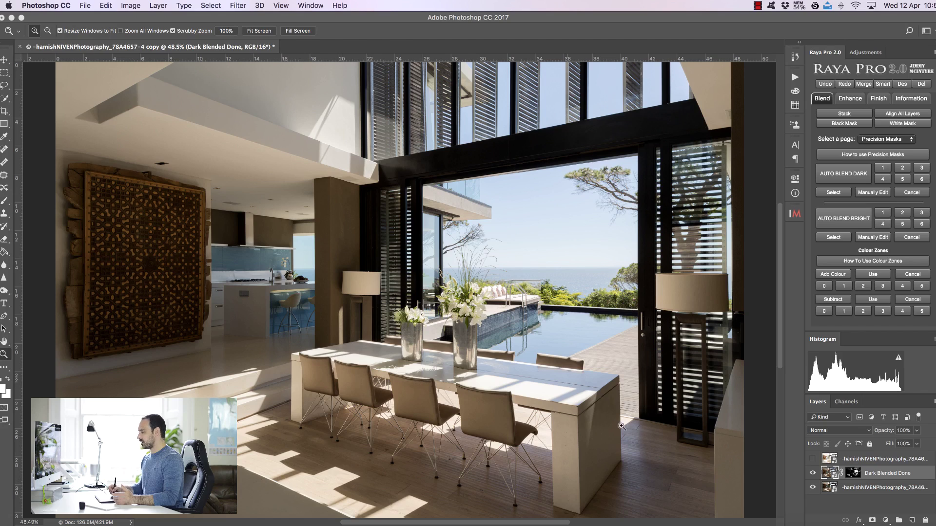
# Select the bright exposure layer, compare it on and off, and hide Dark Blended Done.
pyautogui.click(863, 459)
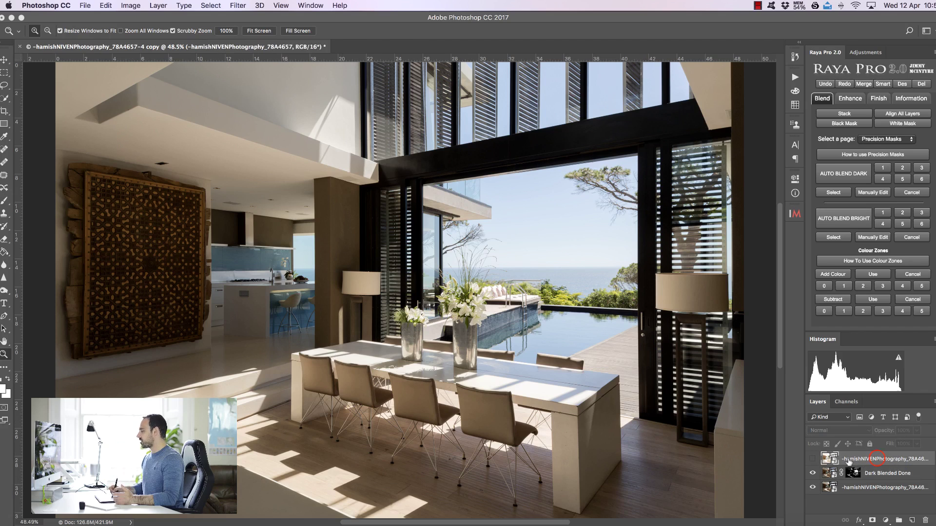
pyautogui.click(812, 458)
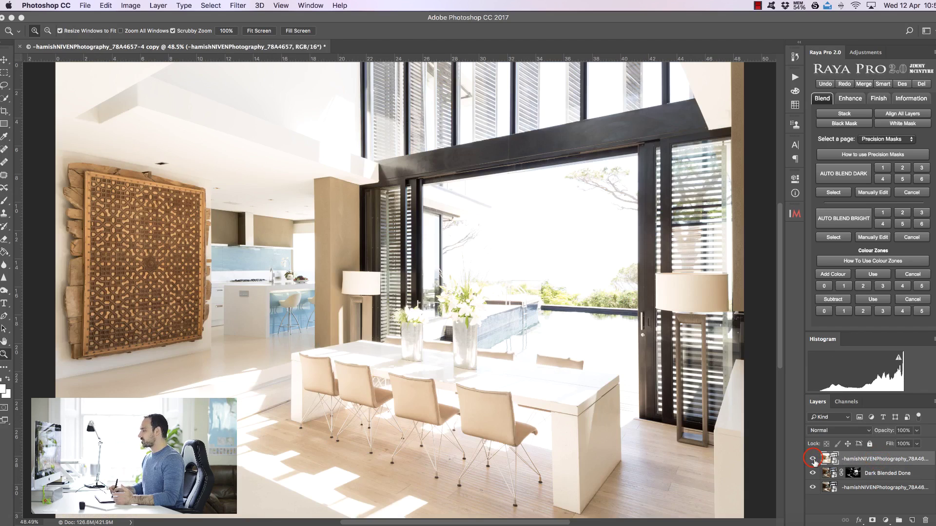
pyautogui.click(812, 458)
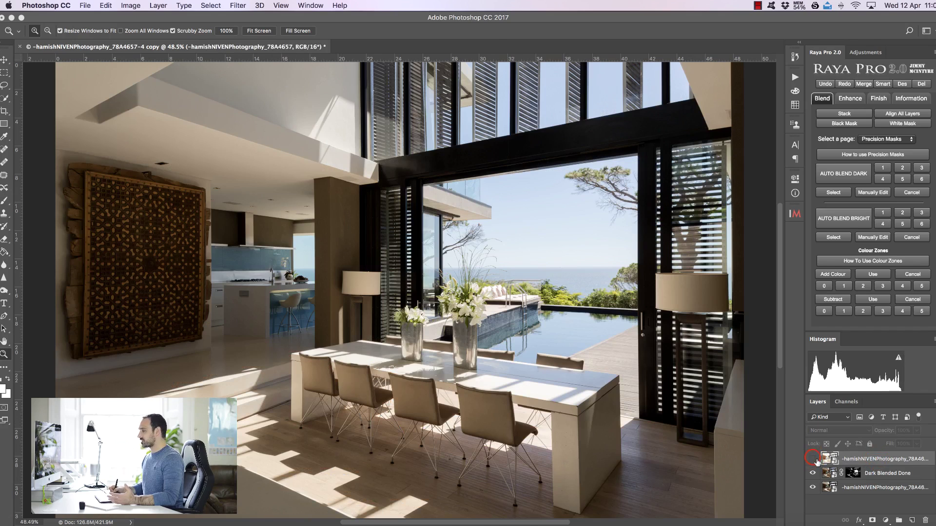
pyautogui.click(813, 459)
pyautogui.click(813, 459)
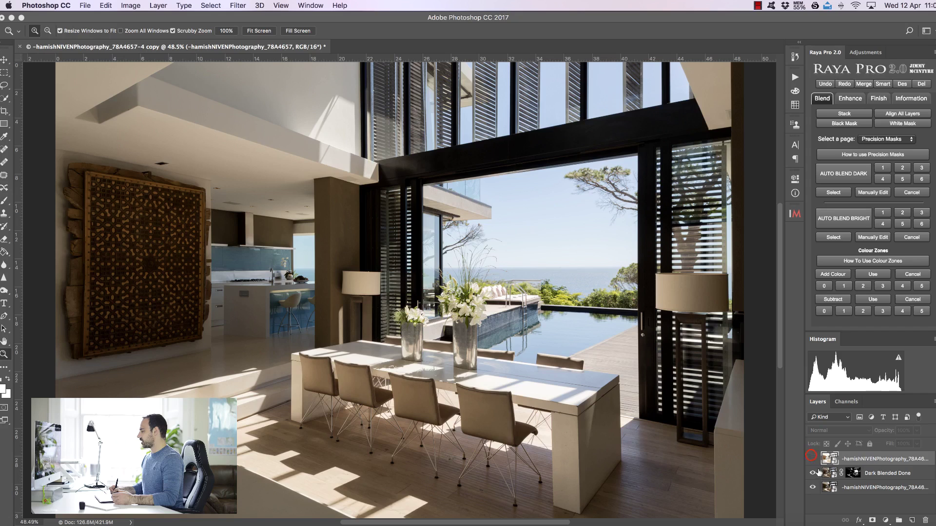
pyautogui.click(812, 473)
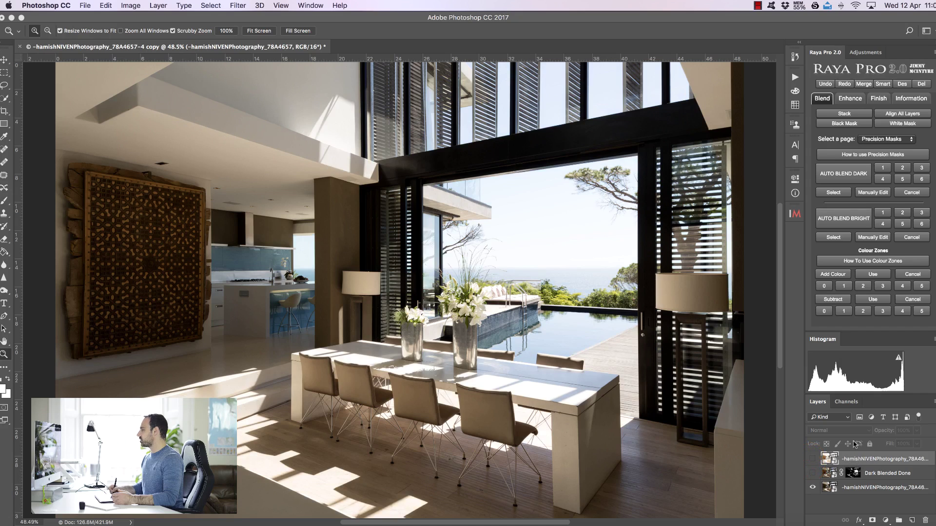
# Create Bright Blended Done with Raya Pro Auto Blend Bright and set its opacity to 87%.
pyautogui.click(835, 218)
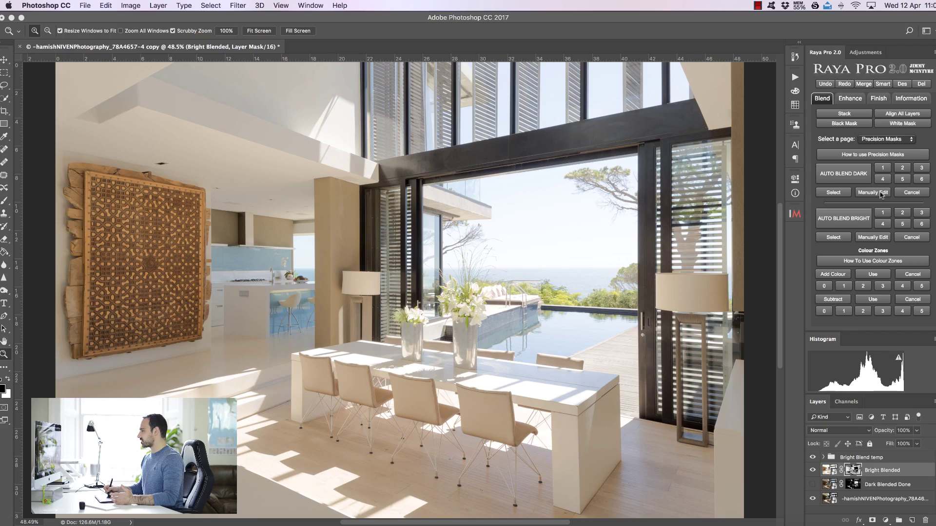
pyautogui.click(838, 238)
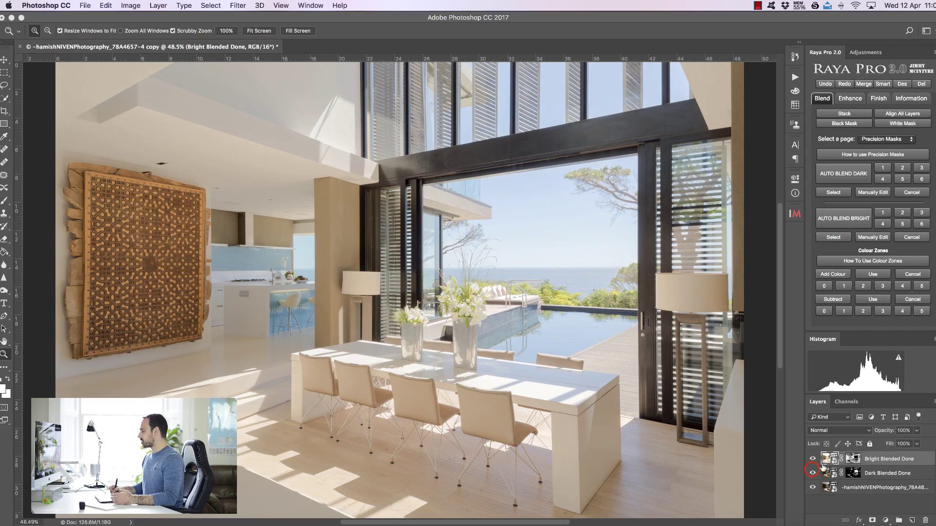
pyautogui.moveTo(887, 432); pyautogui.dragTo(907, 431)
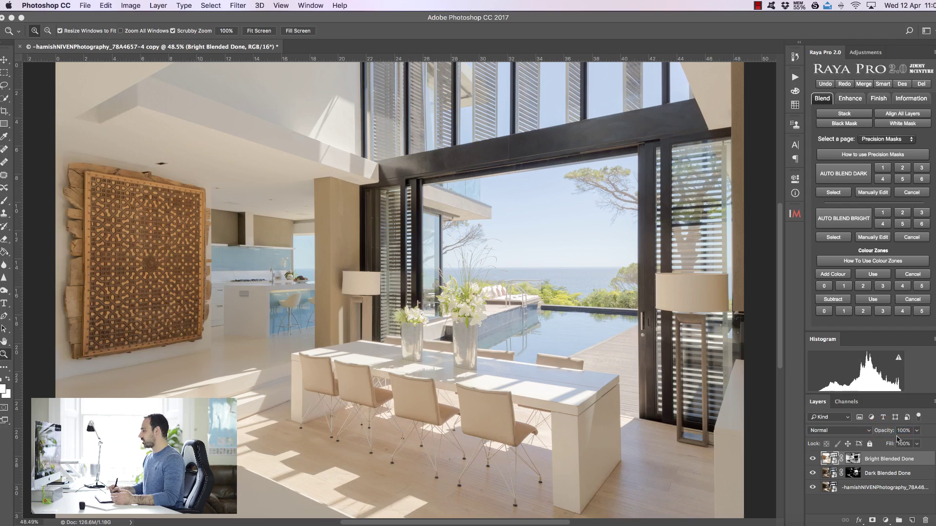
# Set the bright exposure's raw Exposure to -0.90 and Highlights to -72, then apply to Photoshop.
pyautogui.doubleClick(831, 458)
pyautogui.moveTo(845, 220); pyautogui.dragTo(833, 221)
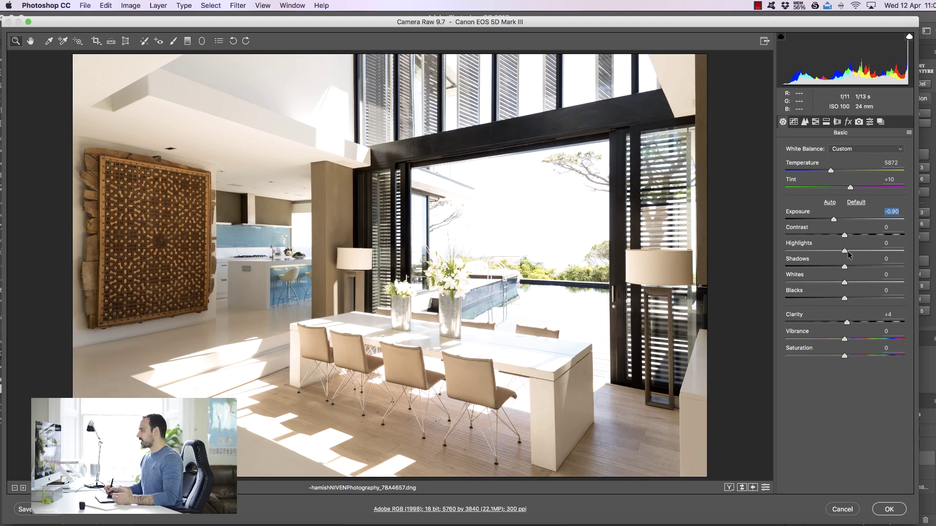
pyautogui.moveTo(845, 251); pyautogui.dragTo(826, 250)
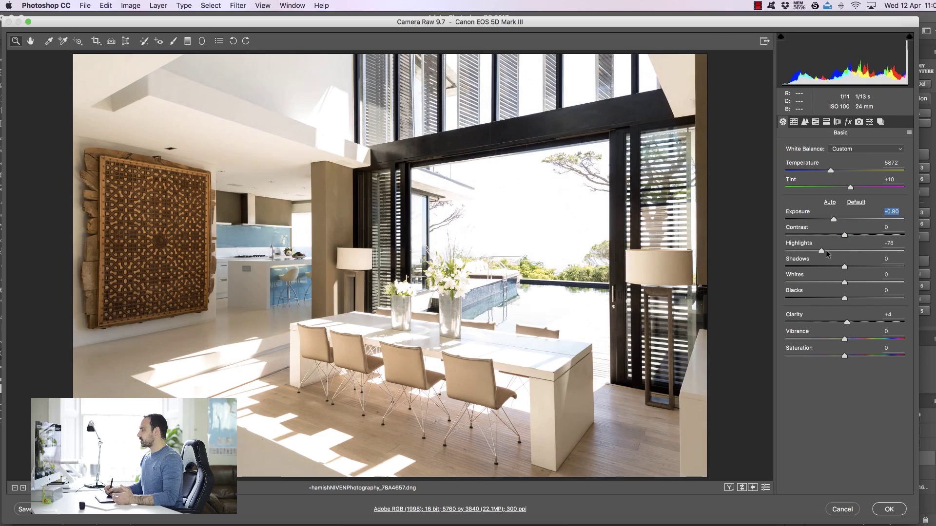
pyautogui.click(588, 160)
pyautogui.click(587, 161)
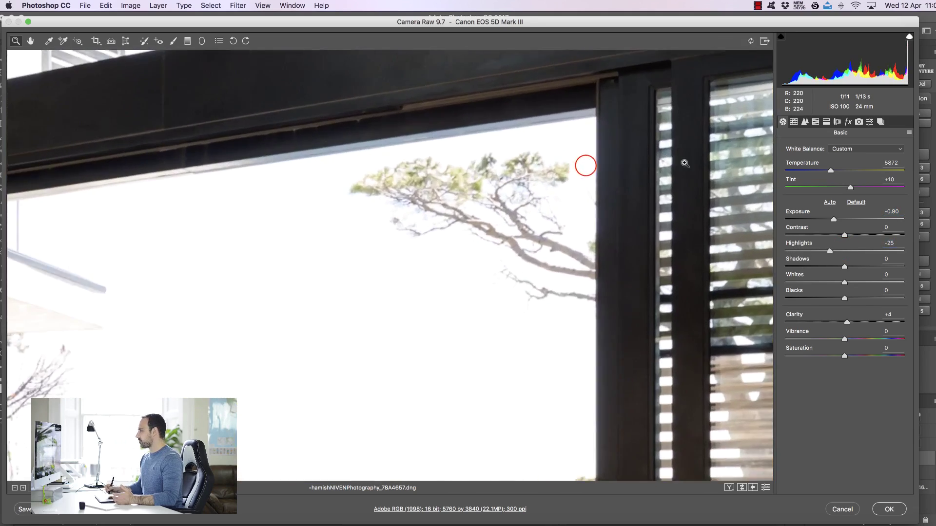
pyautogui.moveTo(830, 250); pyautogui.dragTo(803, 252)
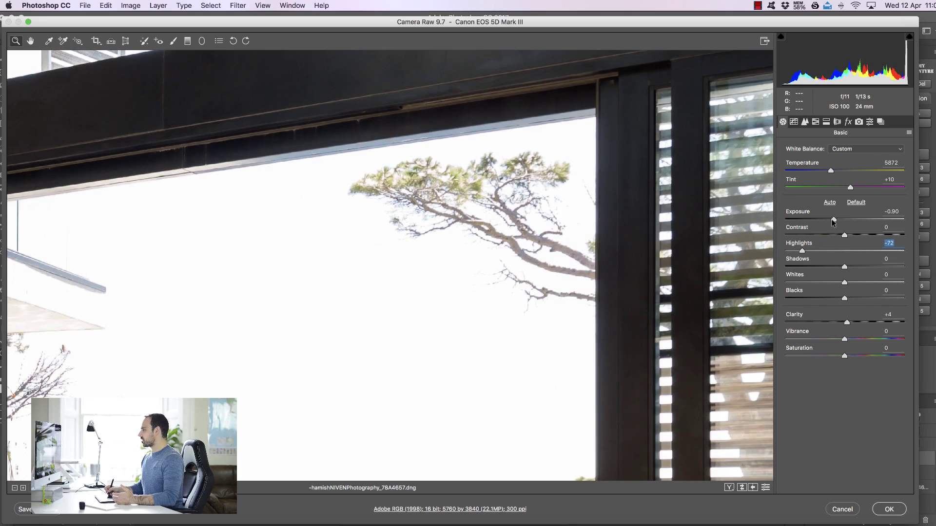
pyautogui.click(889, 509)
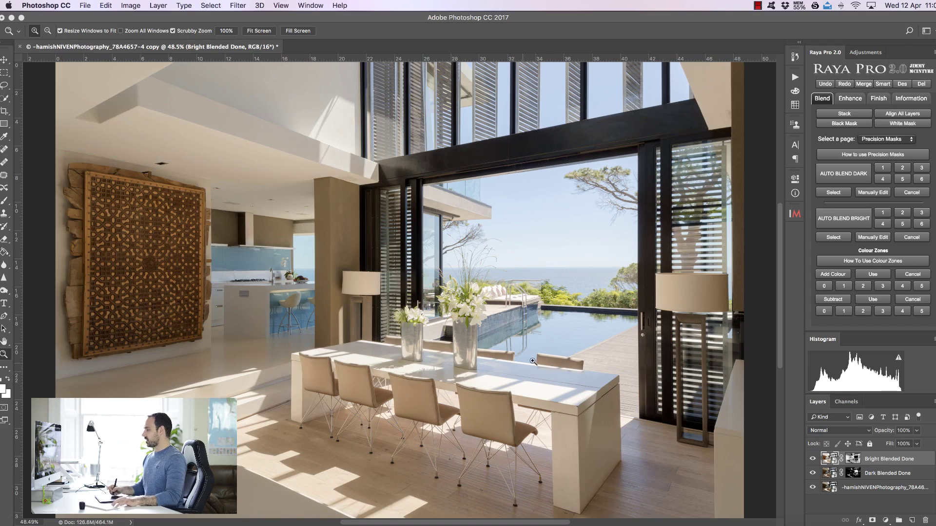
# Compare the photo with and without the Bright and Dark Blended Done layers, then delete Bright Blended Done's mask.
pyautogui.click(812, 459)
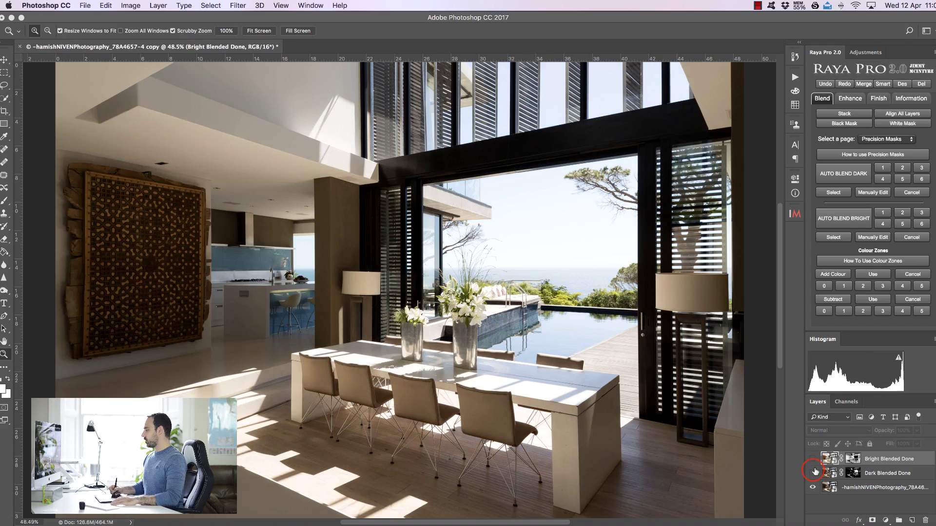
pyautogui.click(812, 459)
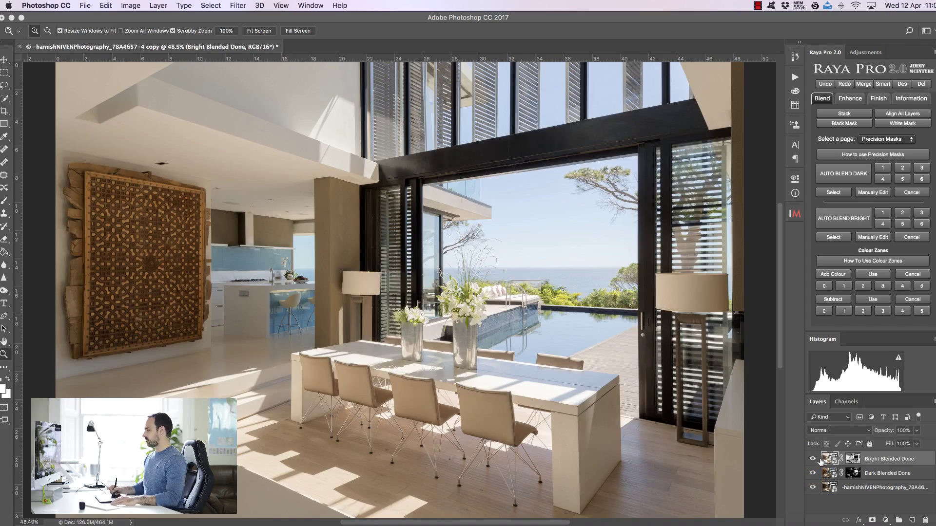
pyautogui.click(812, 459)
pyautogui.click(813, 458)
pyautogui.moveTo(617, 196); pyautogui.dragTo(614, 202)
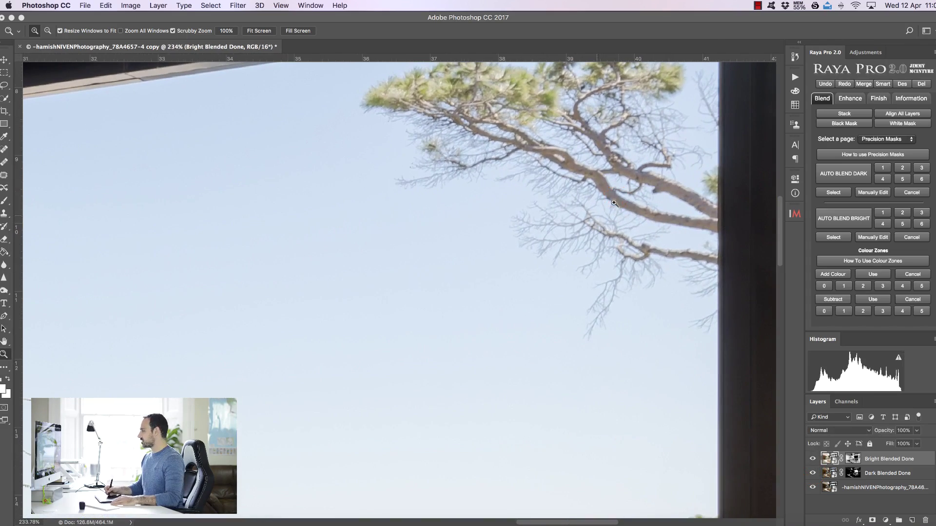
pyautogui.click(812, 472)
pyautogui.click(812, 473)
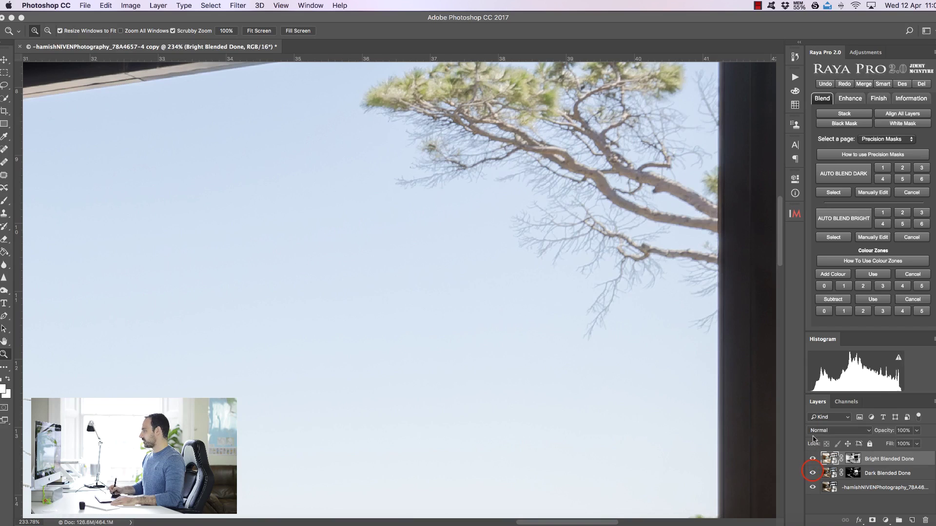
pyautogui.click(259, 30)
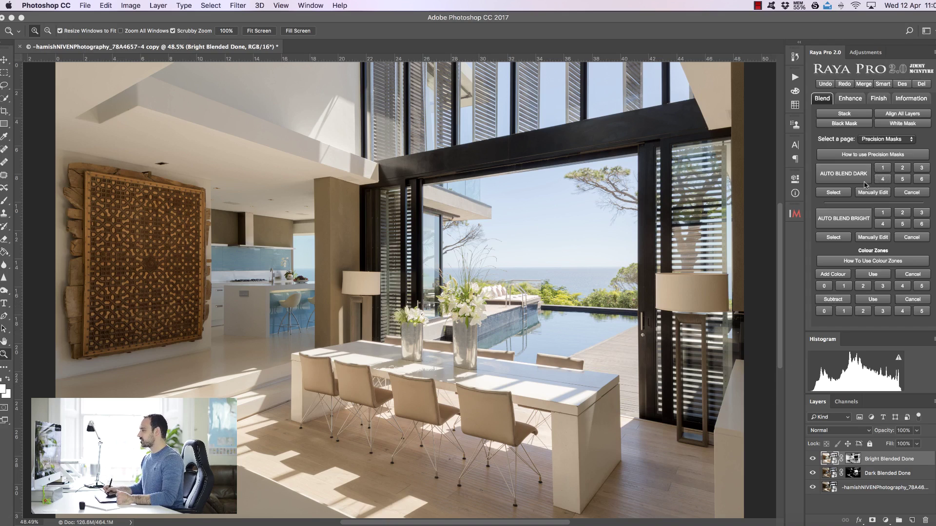
pyautogui.click(852, 458)
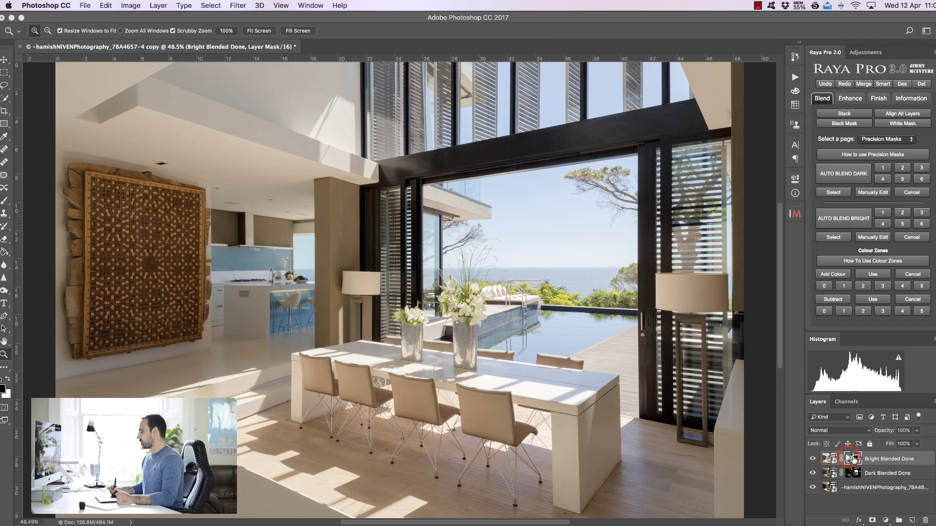
pyautogui.moveTo(853, 458); pyautogui.dragTo(924, 520)
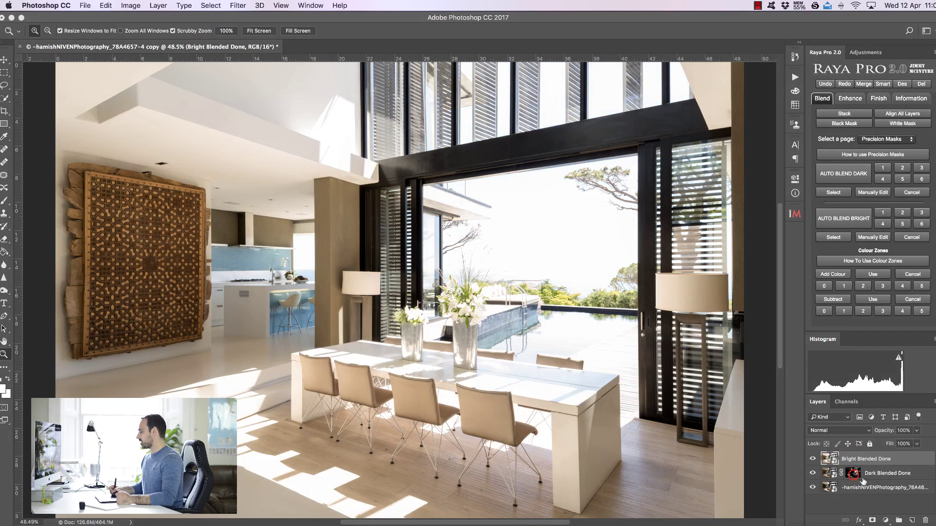
# Delete Dark Blended Done's old mask and give it a new white mask.
pyautogui.click(853, 474)
pyautogui.moveTo(853, 474); pyautogui.dragTo(925, 520)
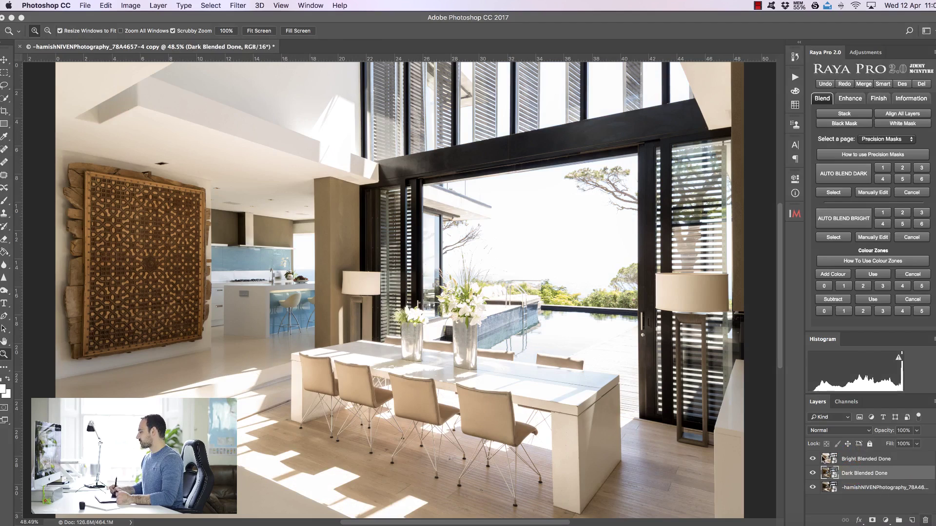
pyautogui.click(813, 459)
pyautogui.click(813, 472)
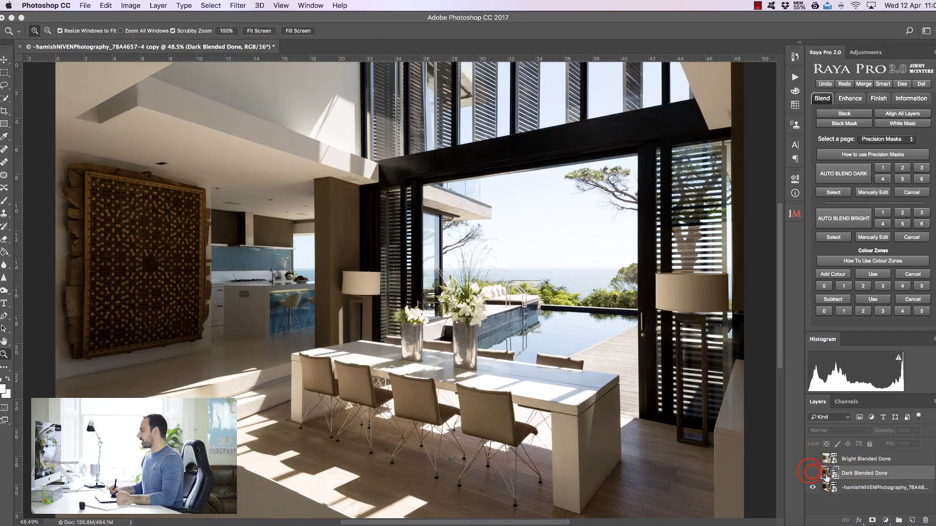
pyautogui.click(812, 473)
pyautogui.click(813, 473)
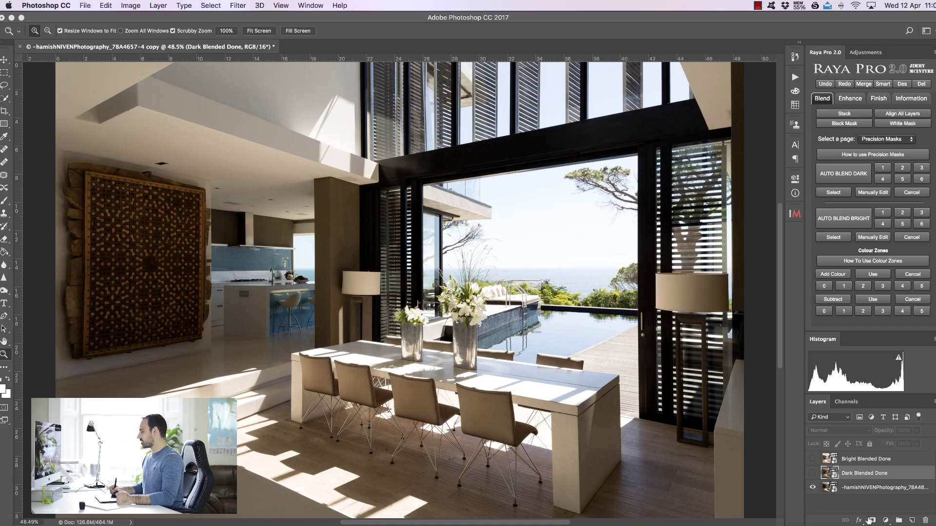
pyautogui.click(871, 520)
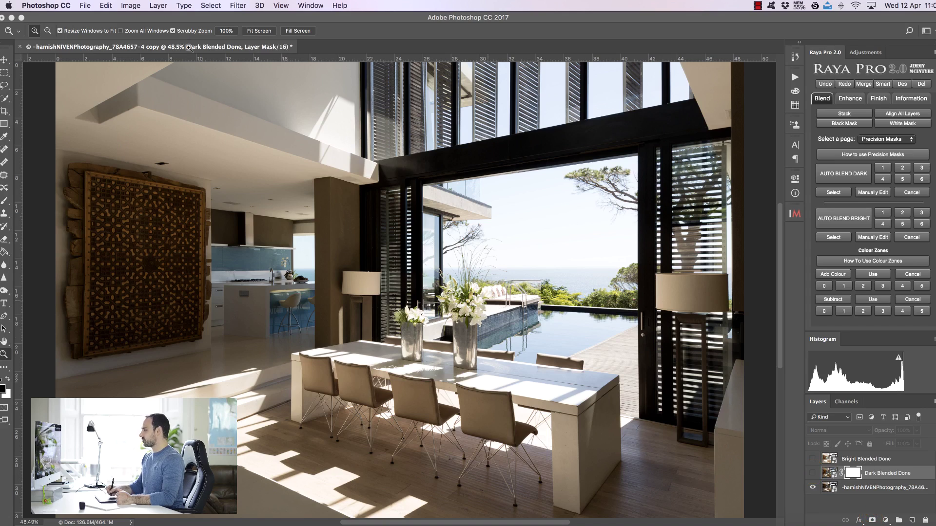
# Apply Image with the merged RGB image in Multiply mode to the mask, three times.
pyautogui.click(128, 6)
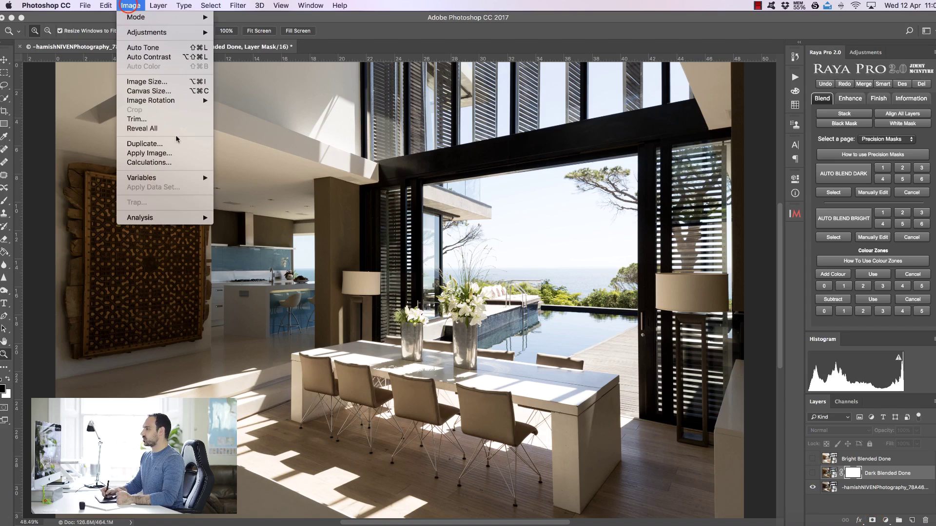
pyautogui.click(180, 151)
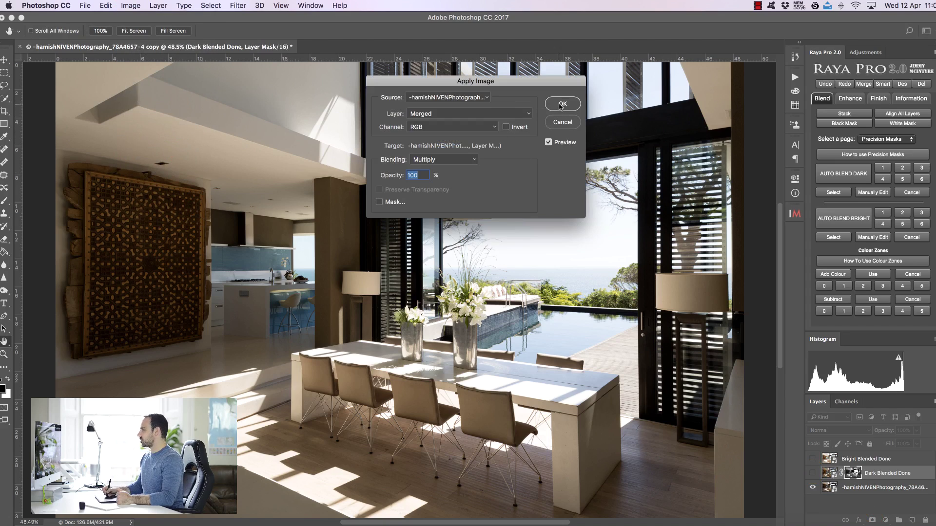
pyautogui.click(563, 104)
pyautogui.click(131, 5)
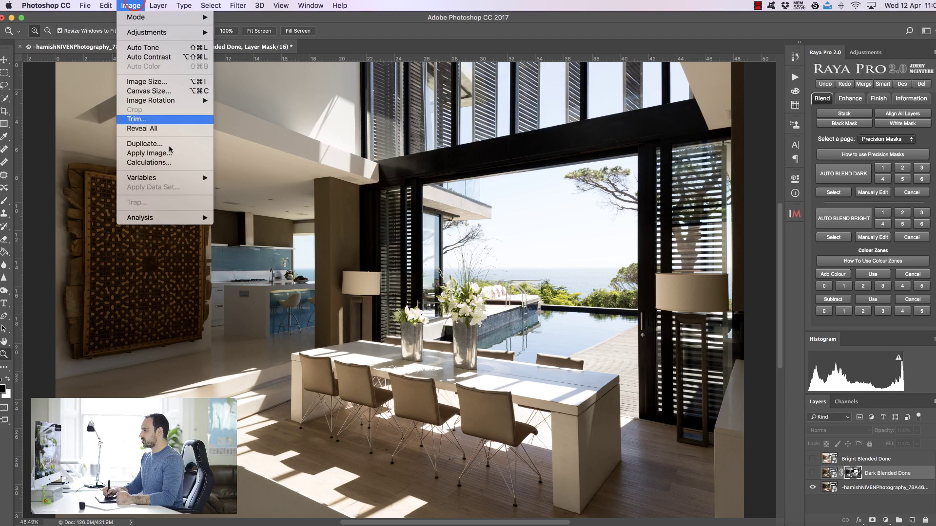
pyautogui.click(169, 152)
pyautogui.click(558, 104)
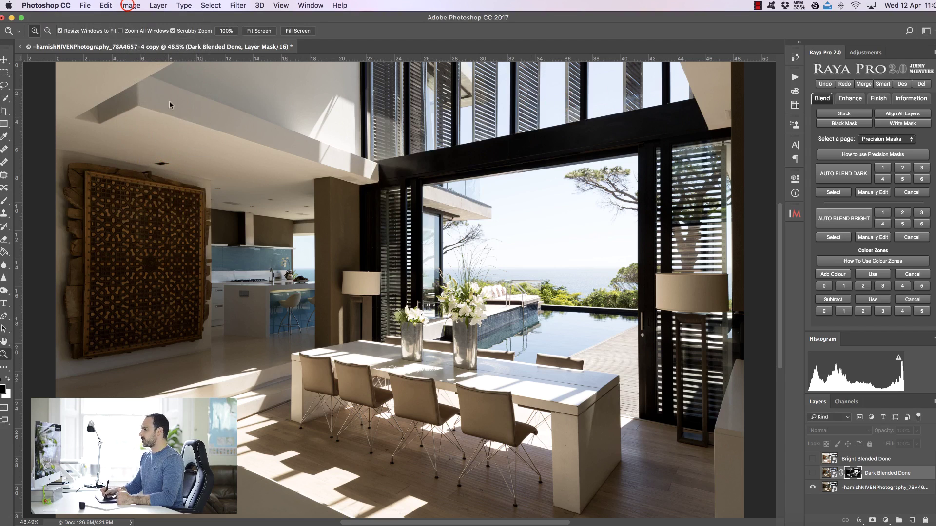
pyautogui.click(123, 5)
pyautogui.click(190, 153)
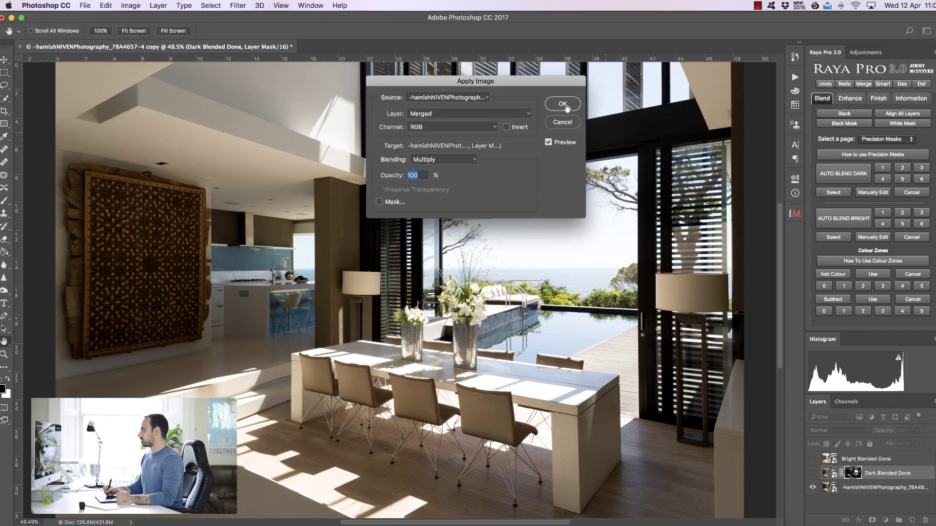
pyautogui.click(567, 102)
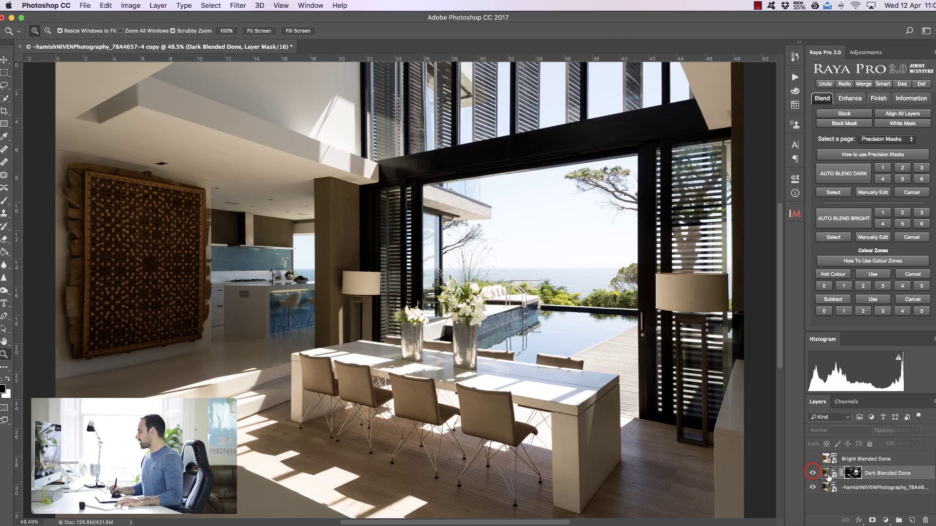
# Inspect the new Dark Blended Done mask, discard a trial Levels adjustment, and return to the colour image.
pyautogui.click(811, 472)
pyautogui.keyDown('alt'); pyautogui.click(854, 476); pyautogui.keyUp('alt')
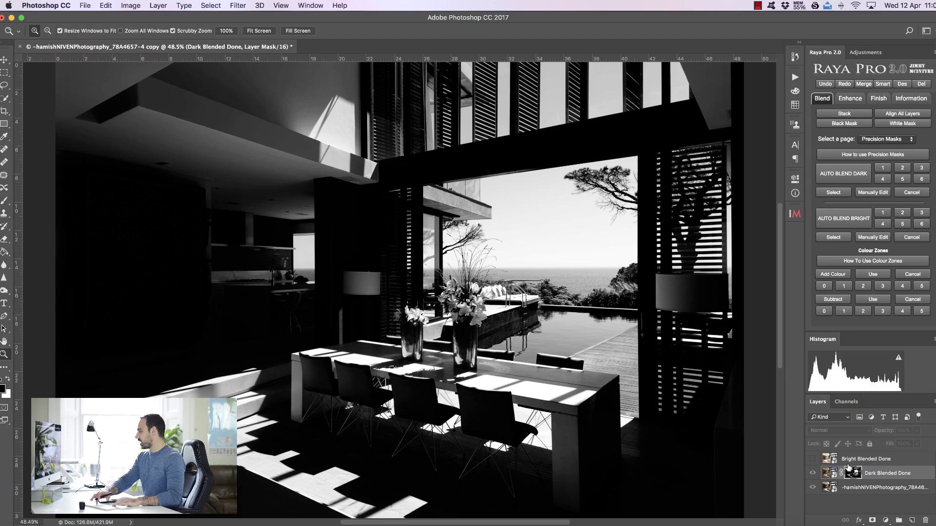
pyautogui.press('super+l')
pyautogui.rightClick(540, 163)
pyautogui.rightClick(562, 69)
pyautogui.click(822, 153)
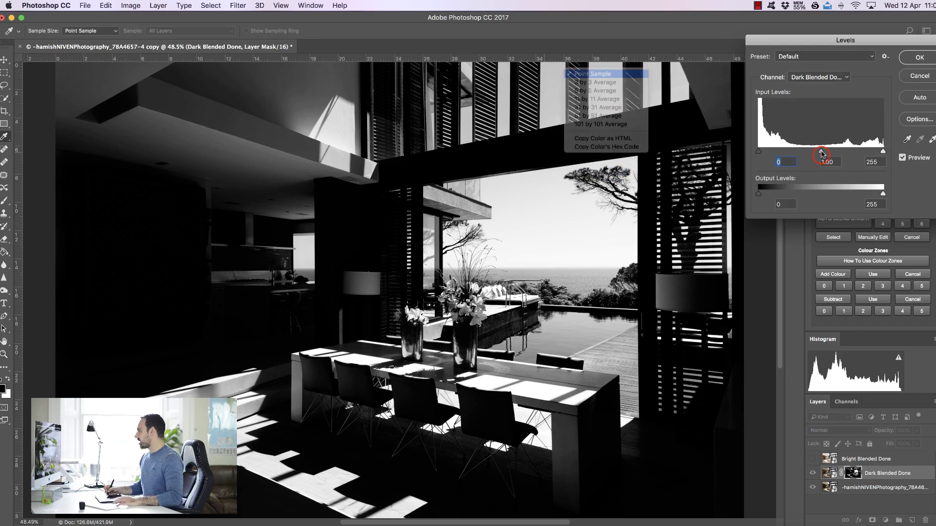
pyautogui.moveTo(823, 153); pyautogui.dragTo(826, 154)
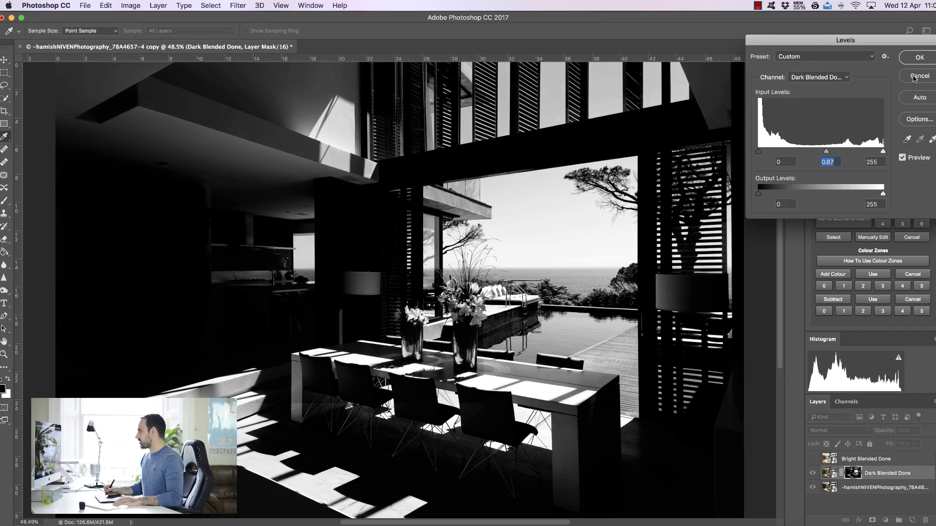
pyautogui.click(914, 77)
pyautogui.press('z')
pyautogui.click(827, 473)
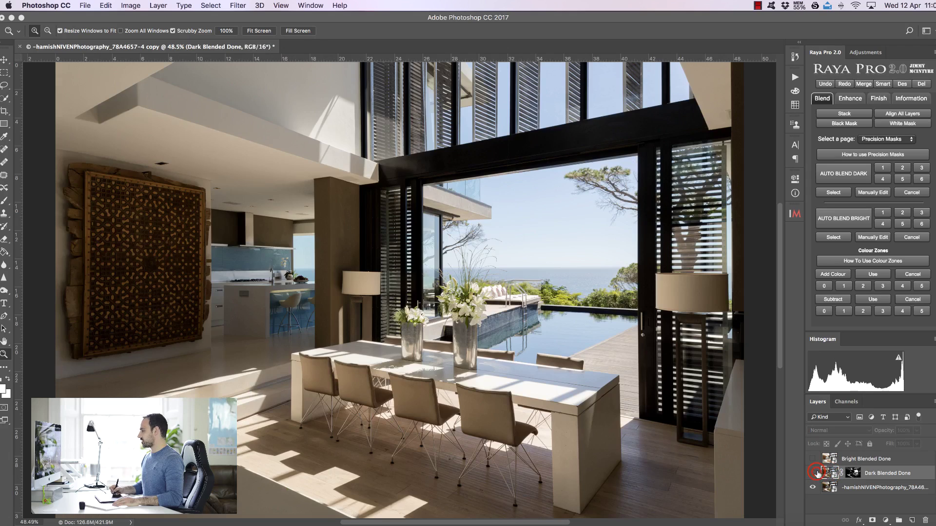
pyautogui.click(812, 472)
pyautogui.click(813, 473)
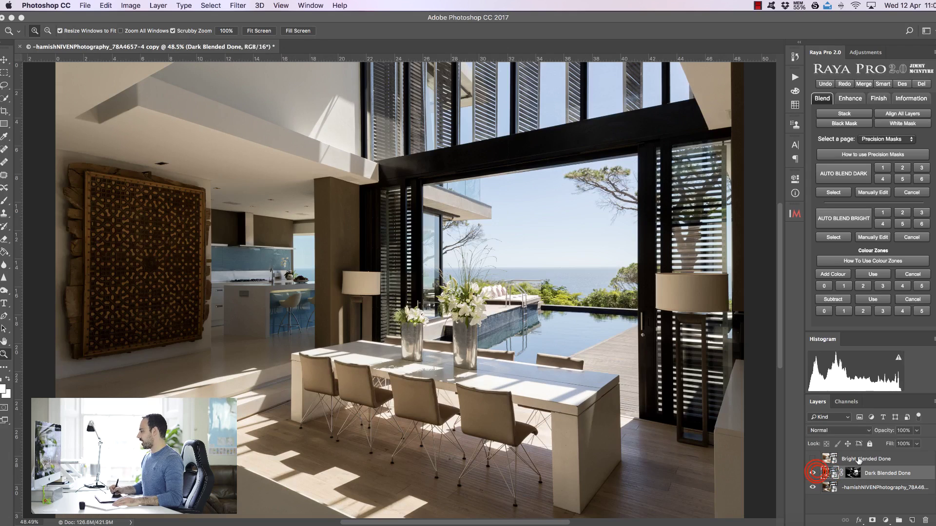
# Give Bright Blended Done a white mask filled via Apply Image, then show both blended layers.
pyautogui.click(858, 459)
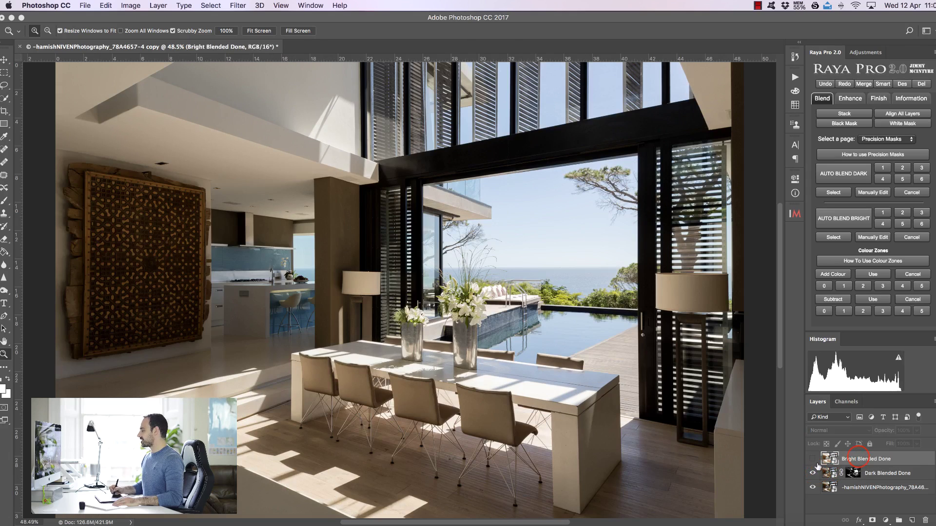
pyautogui.click(813, 472)
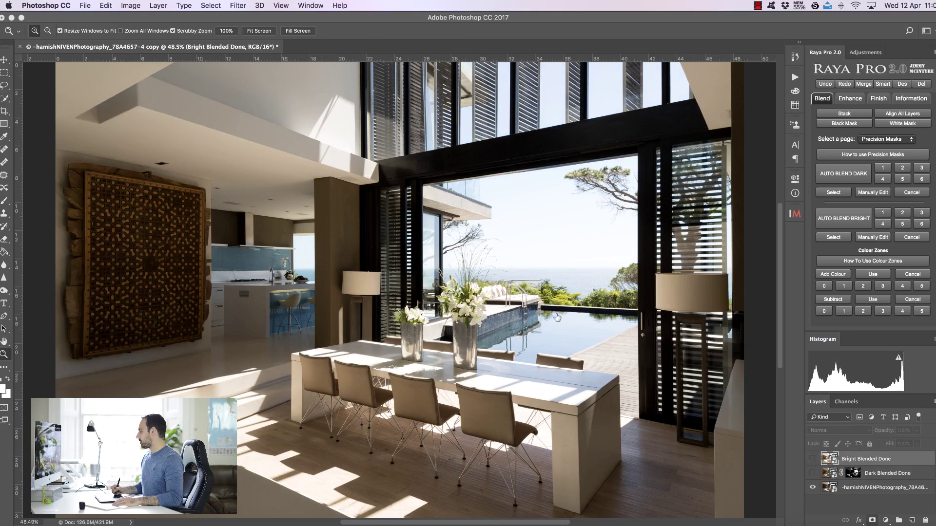
pyautogui.click(872, 521)
pyautogui.click(130, 5)
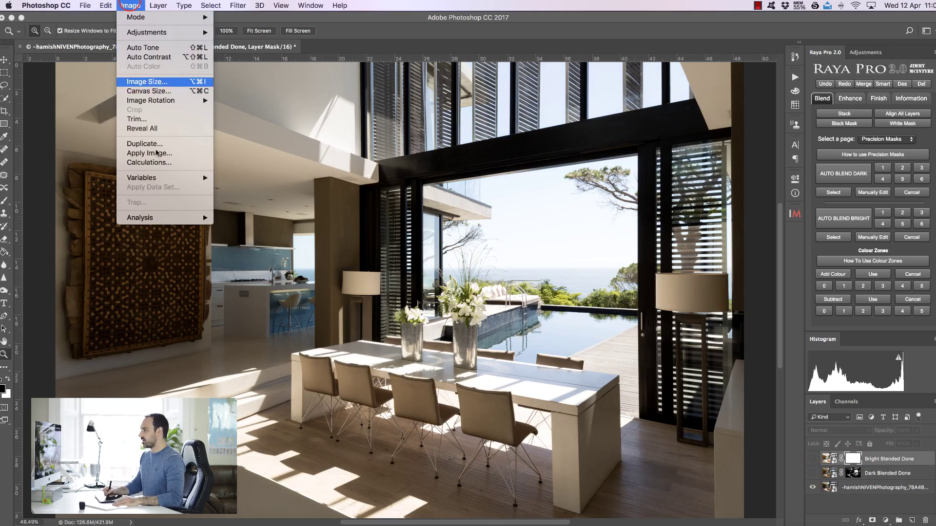
pyautogui.click(158, 152)
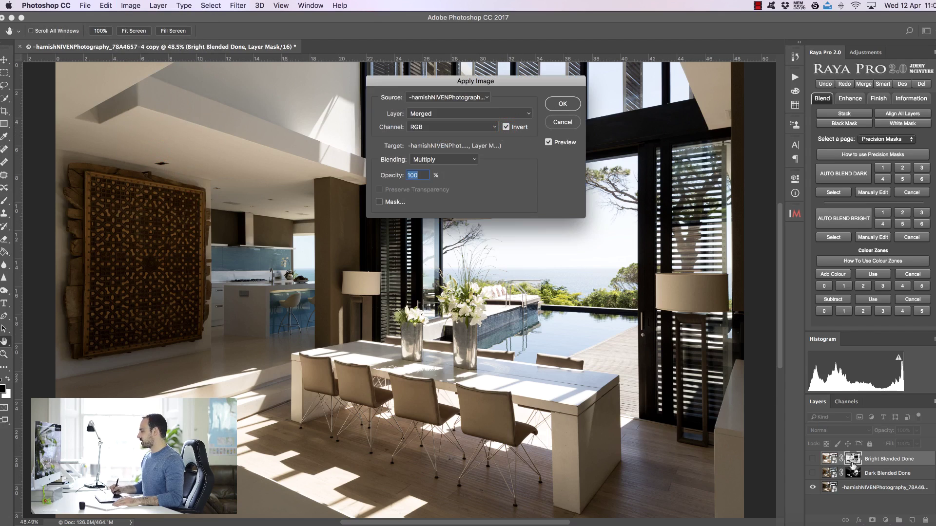
pyautogui.click(562, 104)
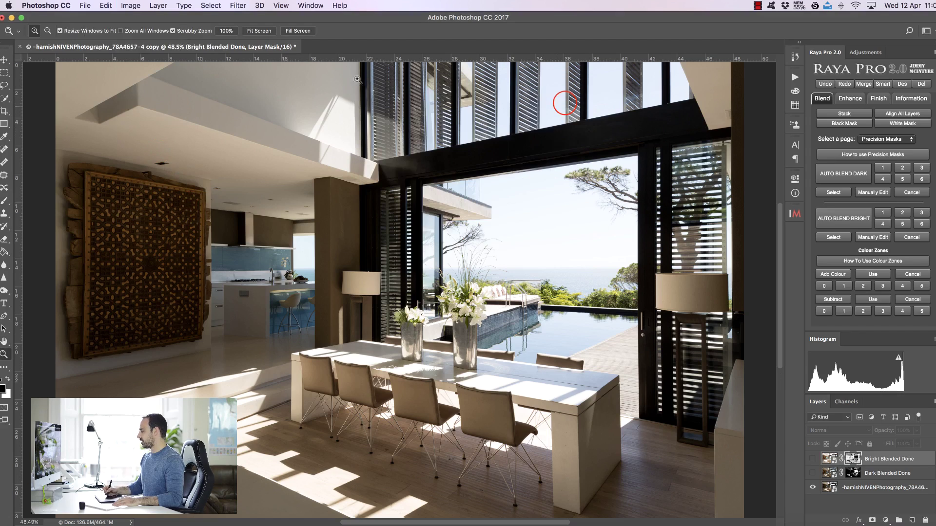
pyautogui.click(812, 473)
pyautogui.click(812, 459)
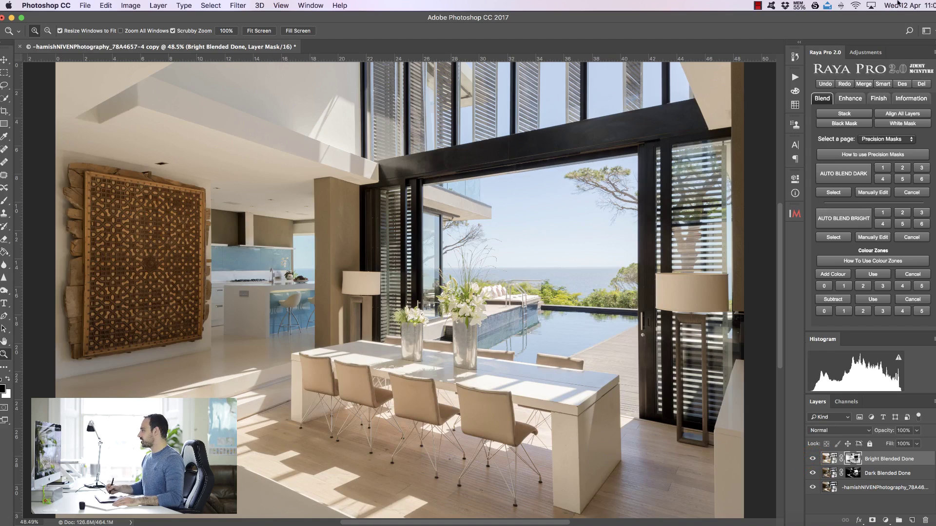
# Add a Levels adjustment layer with white point 249, black point 8 and midtones 1.06.
pyautogui.click(866, 52)
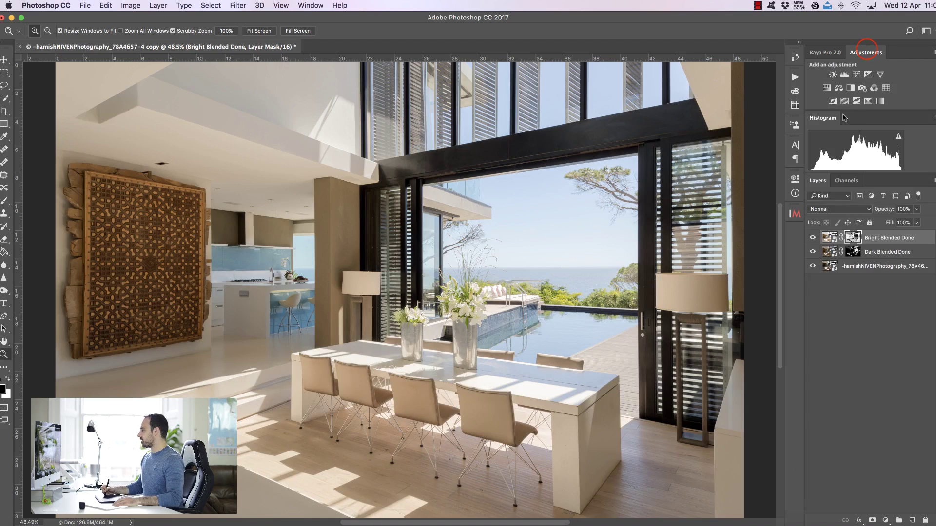
pyautogui.click(845, 75)
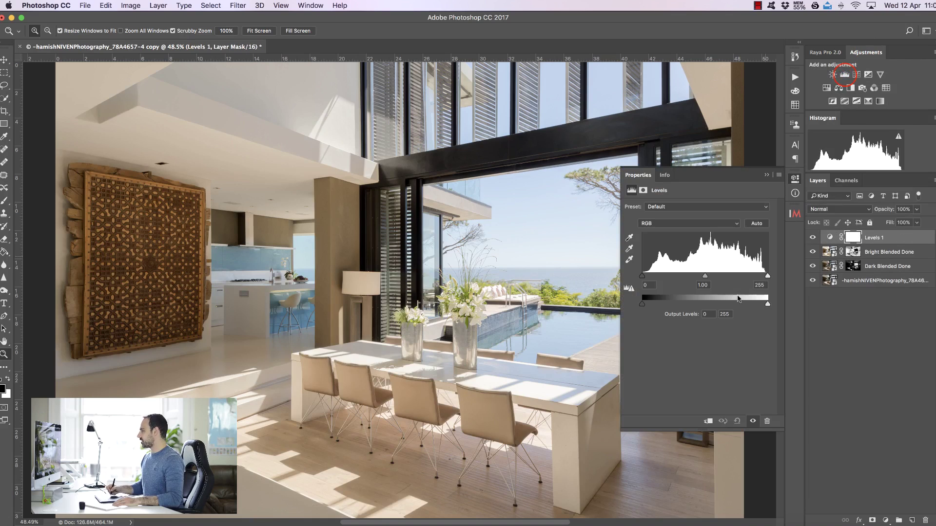
pyautogui.moveTo(767, 275); pyautogui.dragTo(764, 276)
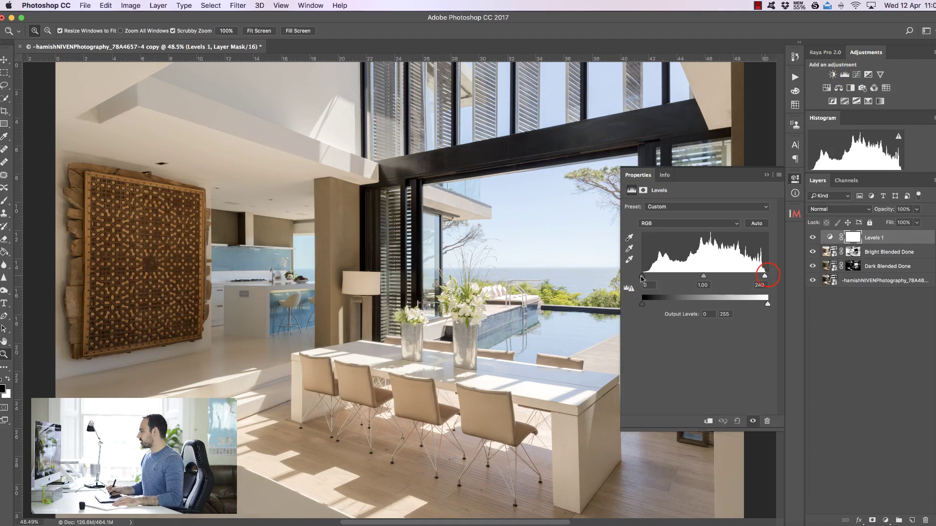
pyautogui.moveTo(644, 276); pyautogui.dragTo(646, 275)
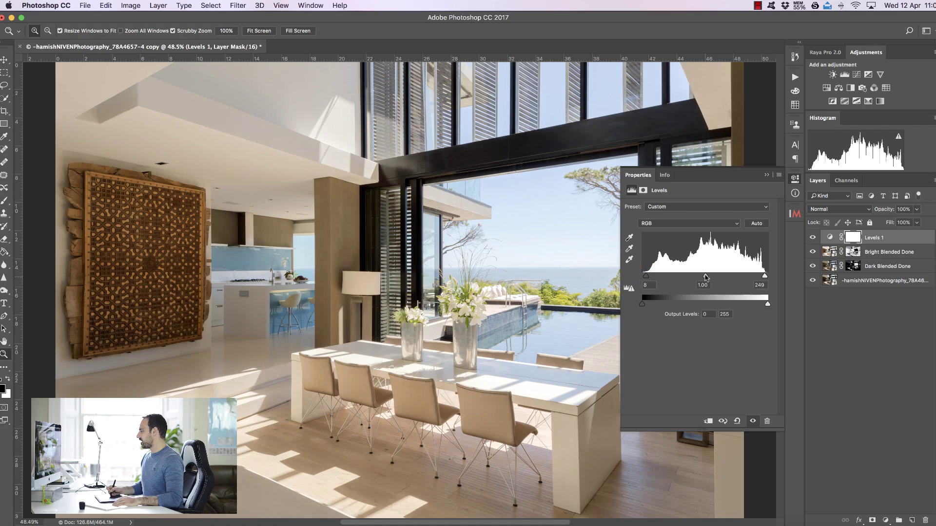
pyautogui.moveTo(704, 277); pyautogui.dragTo(702, 277)
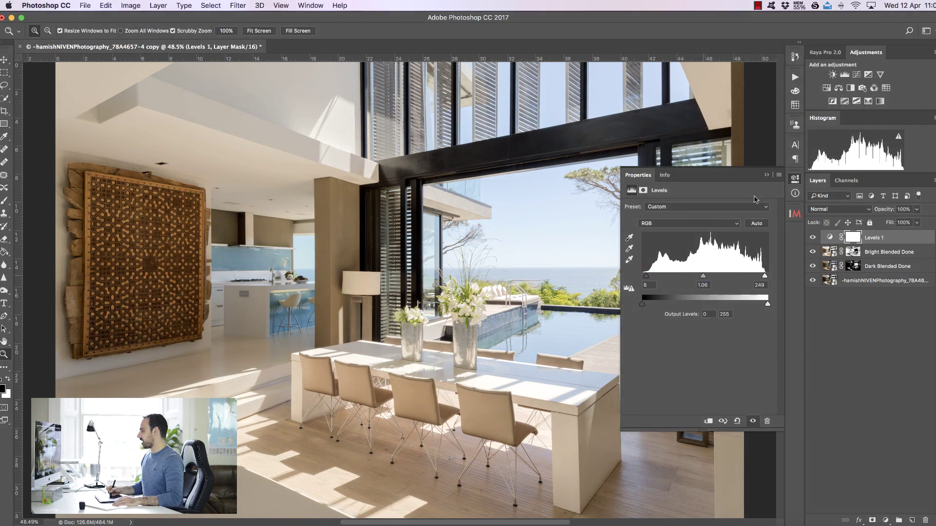
pyautogui.click(766, 174)
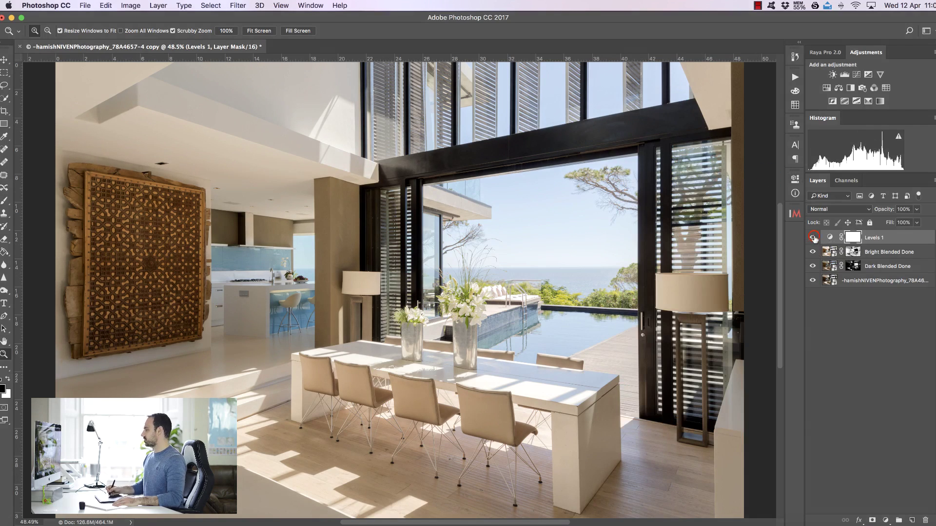
# Toggle Levels 1 and the blended layers off and on to compare the result.
pyautogui.click(812, 237)
pyautogui.click(812, 237)
pyautogui.click(812, 238)
pyautogui.click(811, 237)
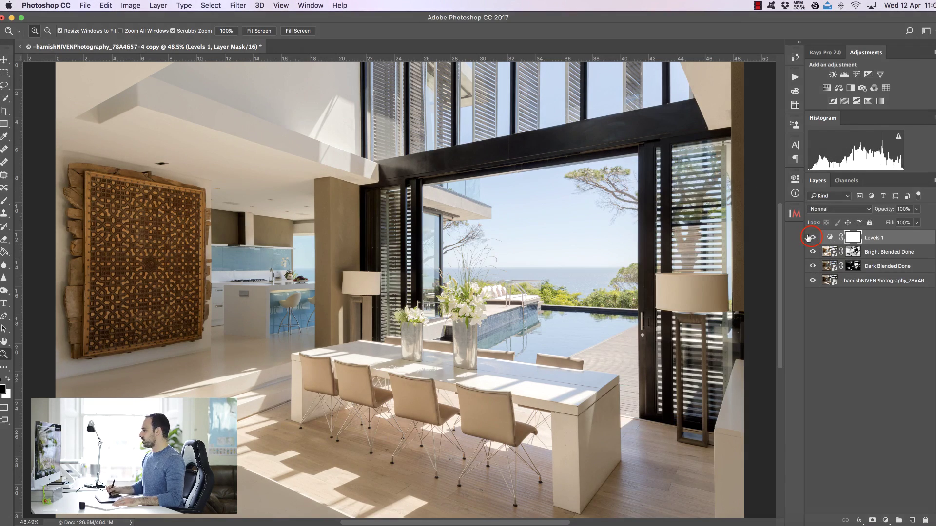
pyautogui.moveTo(811, 237); pyautogui.dragTo(815, 271)
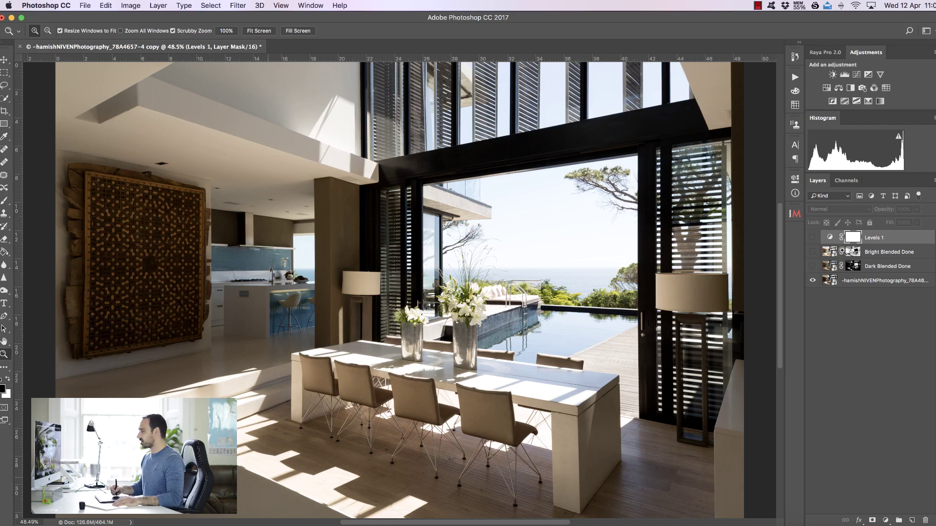
pyautogui.moveTo(812, 266); pyautogui.dragTo(813, 238)
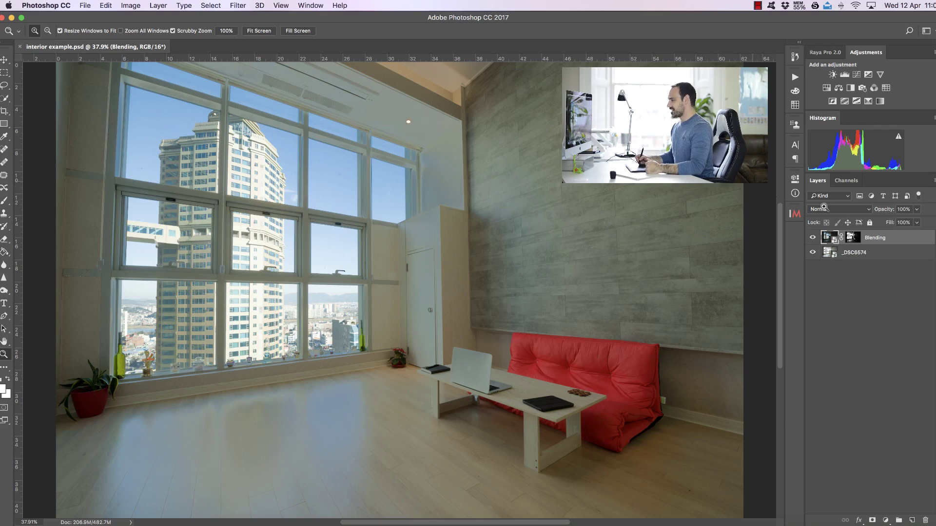
# View the Blending mask in greyscale, then disable and re-enable the mask to compare.
pyautogui.click(852, 238)
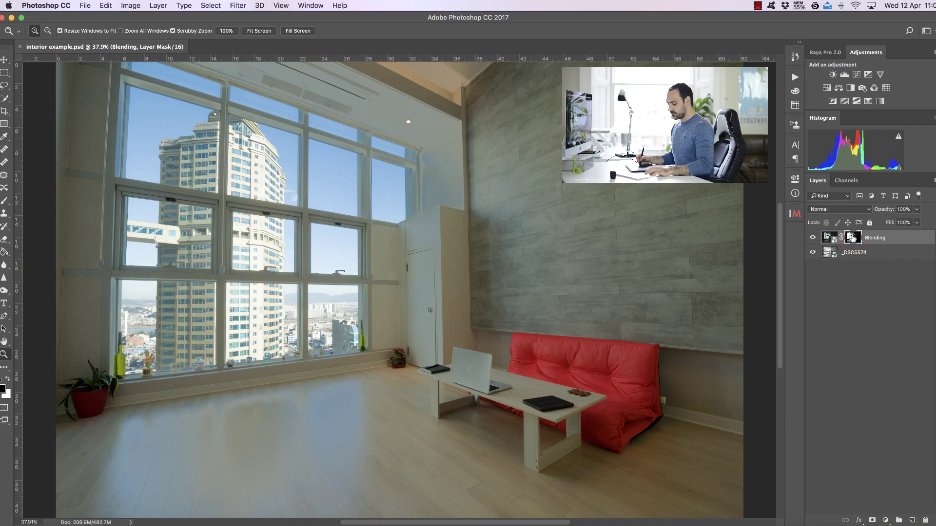
pyautogui.keyDown('alt'); pyautogui.click(852, 238); pyautogui.keyUp('alt')
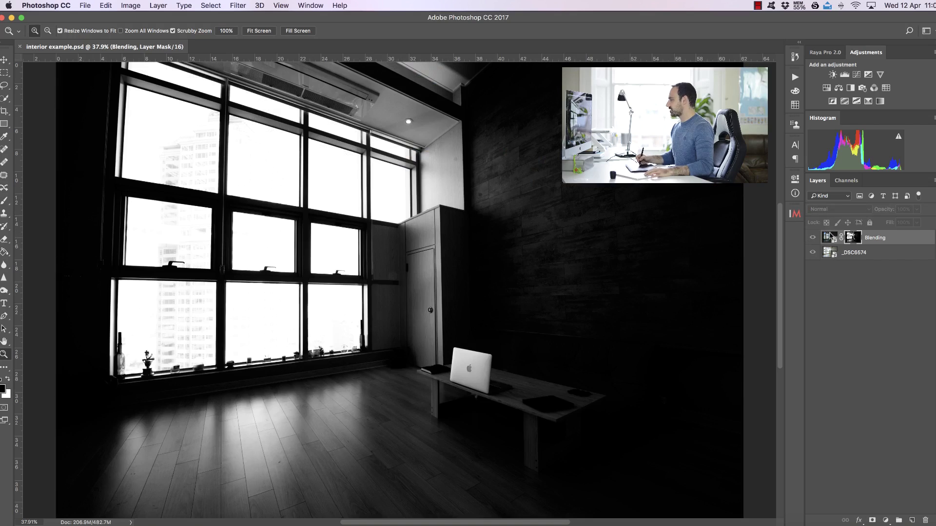
pyautogui.click(831, 238)
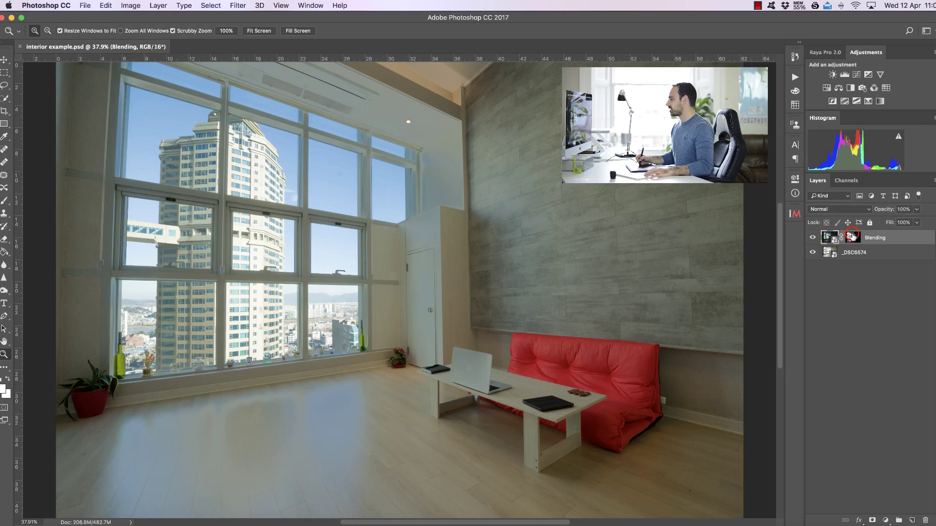
pyautogui.click(853, 236)
pyautogui.rightClick(852, 237)
pyautogui.click(872, 243)
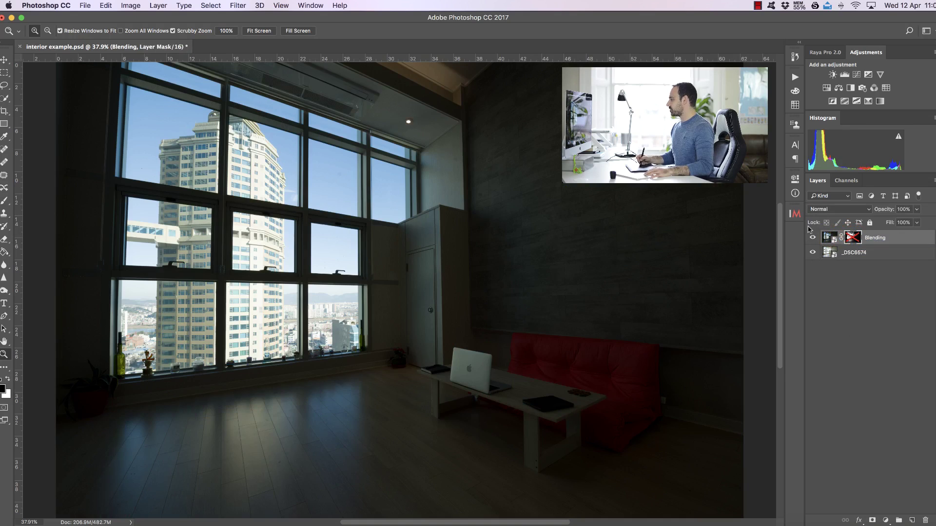
pyautogui.click(812, 237)
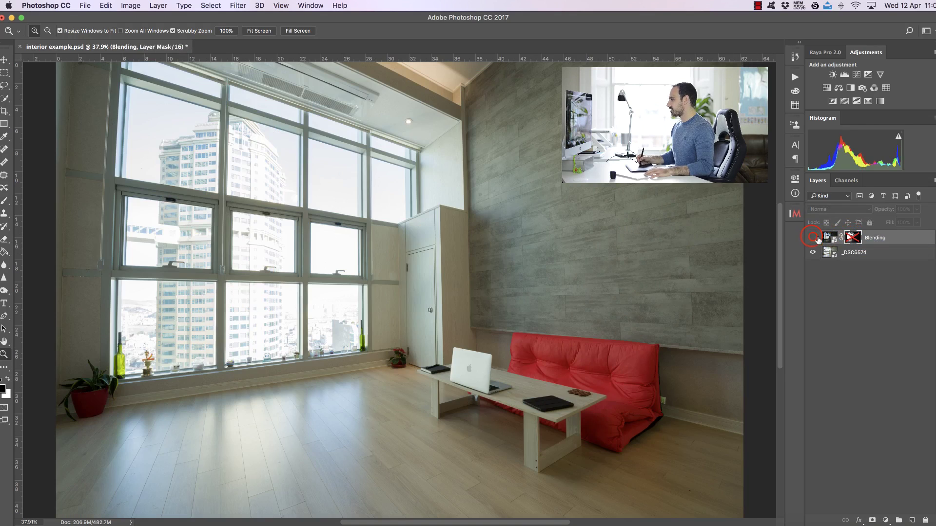
pyautogui.click(813, 238)
pyautogui.keyDown('shift'); pyautogui.click(852, 237); pyautogui.keyUp('shift')
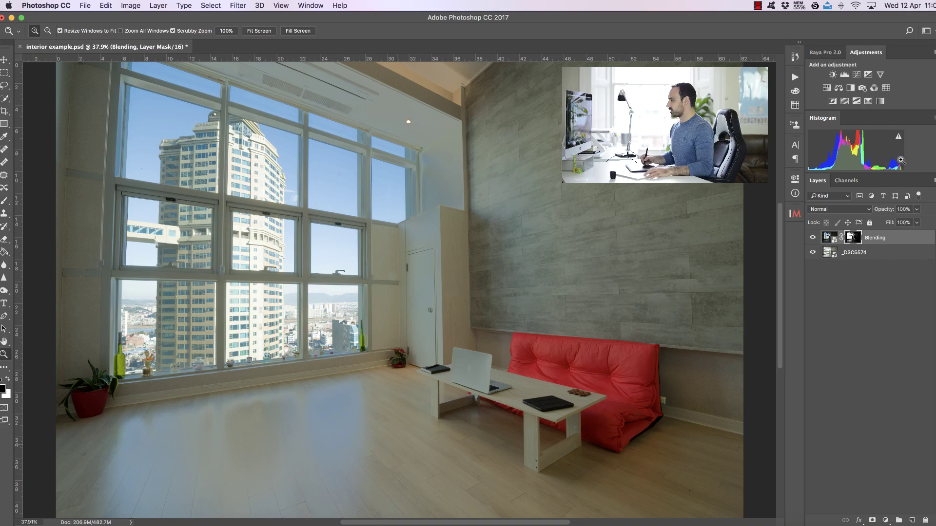
# Drop the Blending layer opacity to 37%, then restore it to 100%.
pyautogui.moveTo(881, 210); pyautogui.dragTo(863, 210)
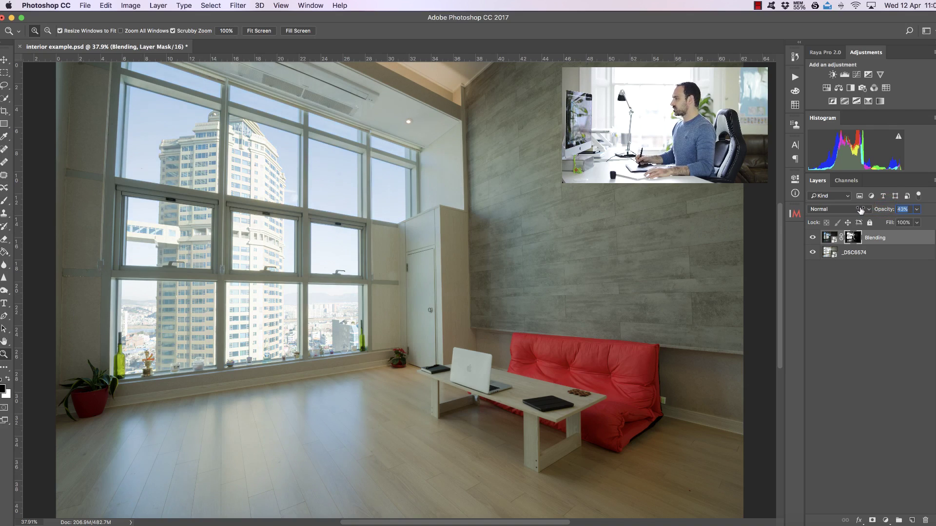
pyautogui.write('37')
pyautogui.press('Return')
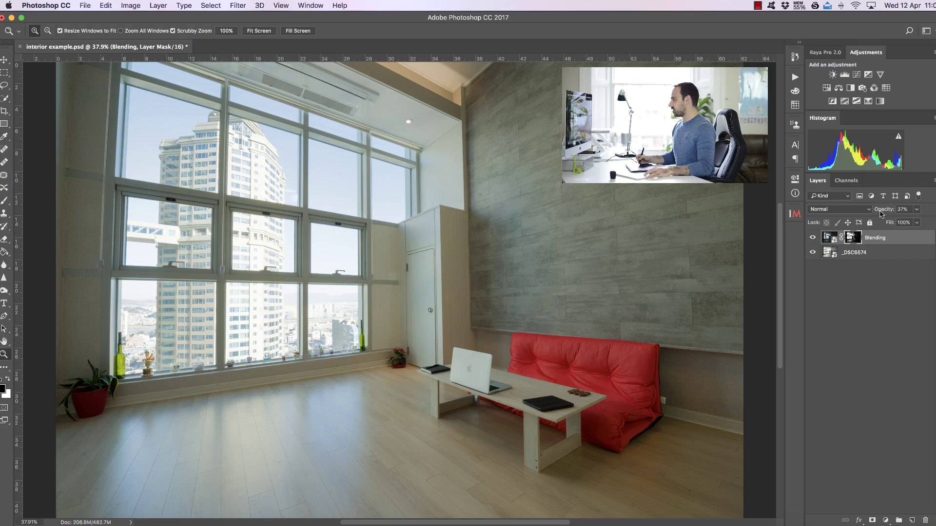
pyautogui.moveTo(878, 209); pyautogui.dragTo(882, 214)
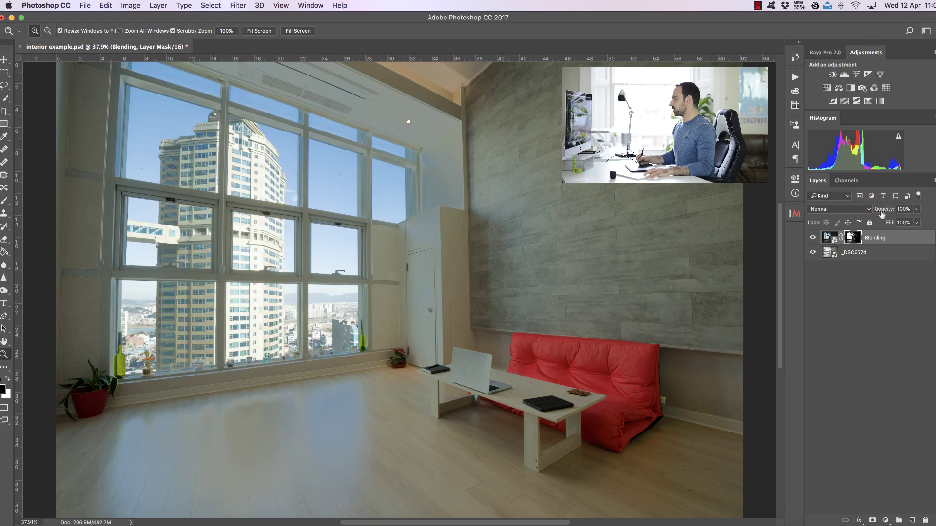
# Set the Blending smart object's raw to Shadows +100, Exposure +1.00, Highlights -76 and apply.
pyautogui.doubleClick(829, 238)
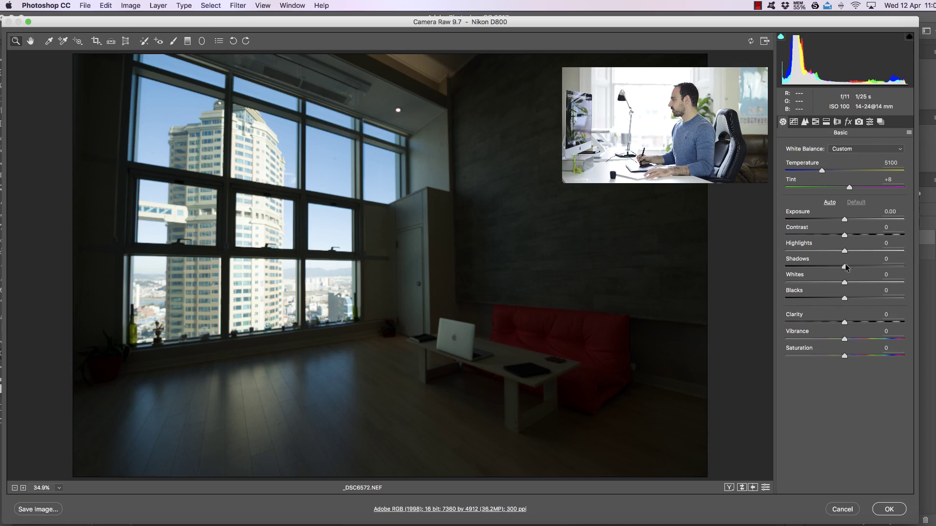
pyautogui.moveTo(846, 268); pyautogui.dragTo(903, 266)
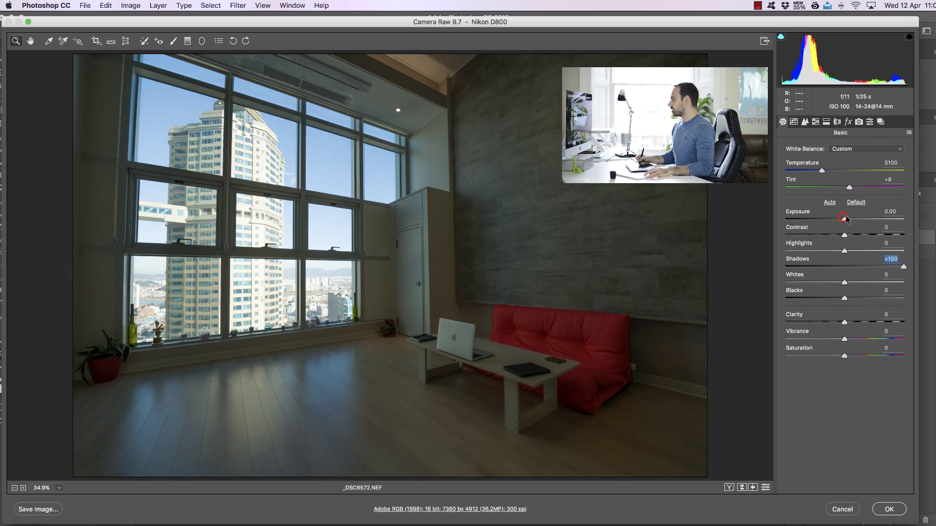
pyautogui.moveTo(846, 219); pyautogui.dragTo(857, 219)
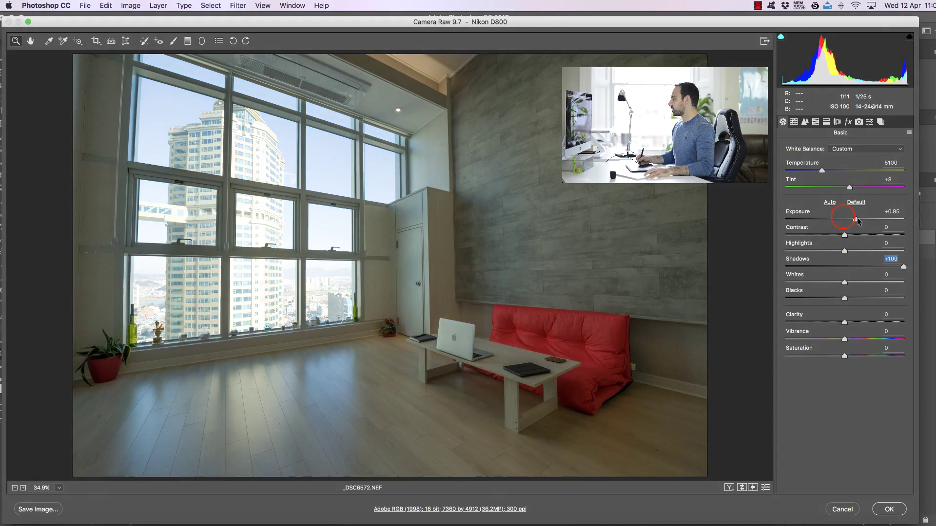
pyautogui.click(844, 250)
pyautogui.moveTo(808, 253); pyautogui.dragTo(800, 251)
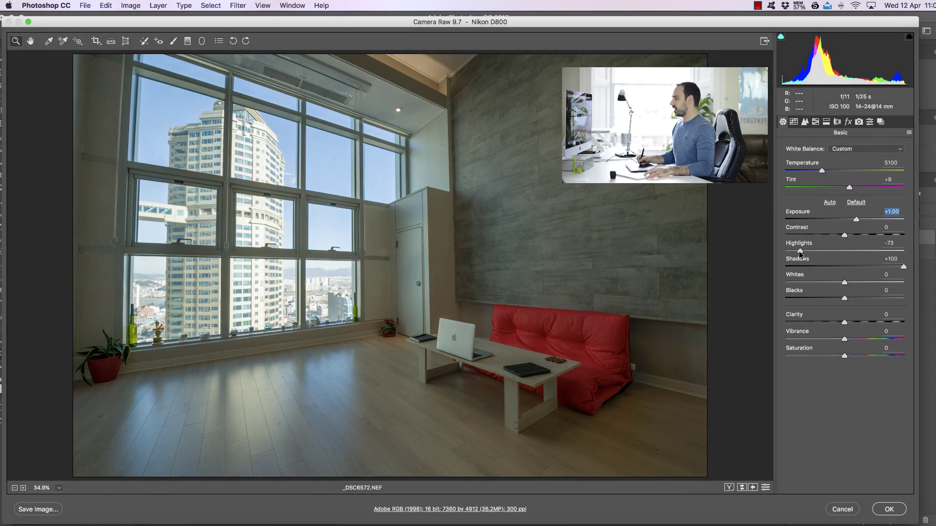
pyautogui.click(888, 509)
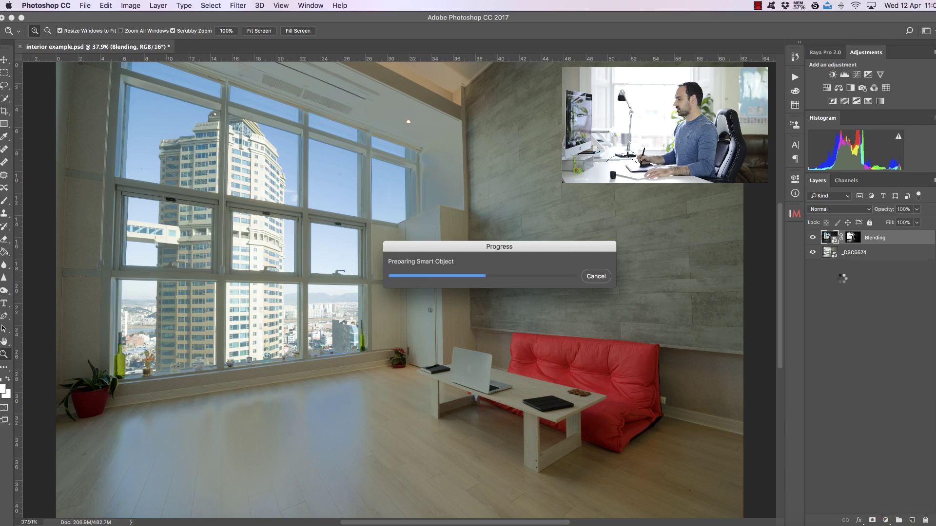